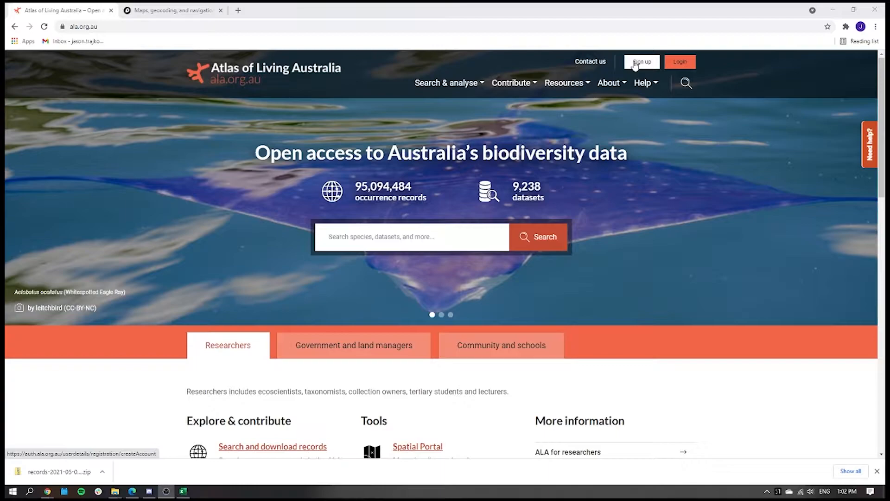
Look over the account creation form for new users and return to the home page.
click(635, 65)
scroll(248, 229, down, 2)
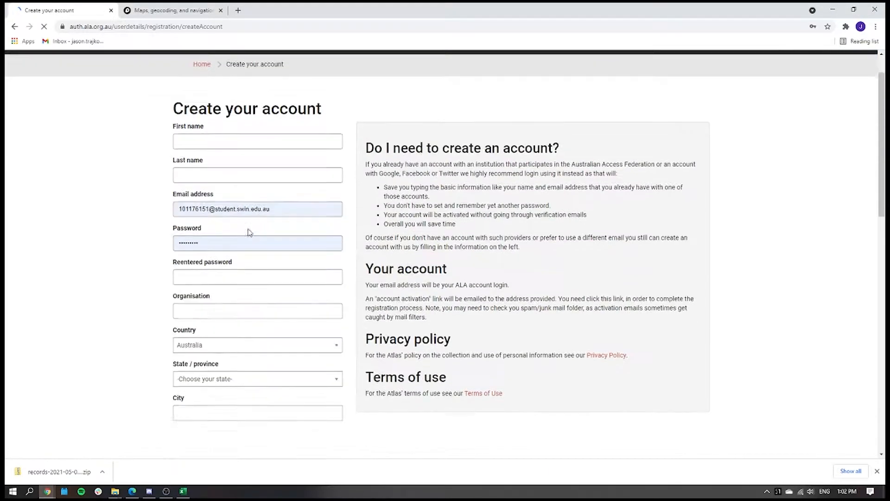
click(14, 26)
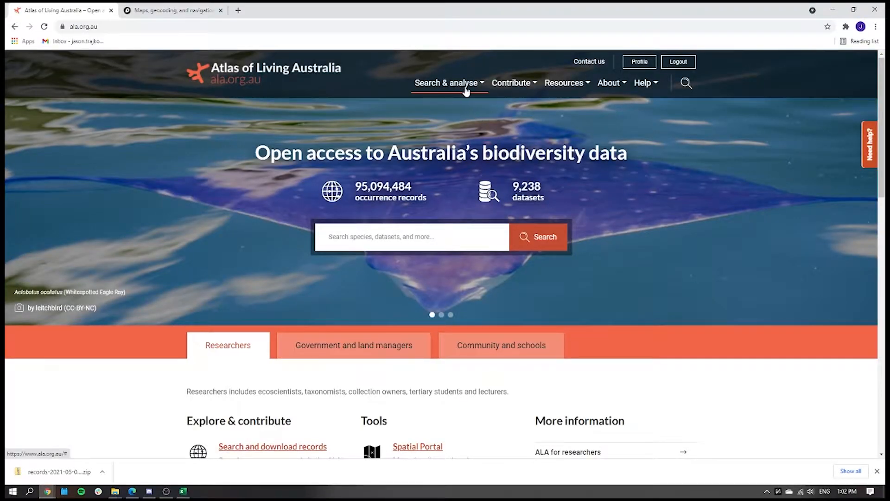
Search the atlas's species for "Common Dog".
click(467, 90)
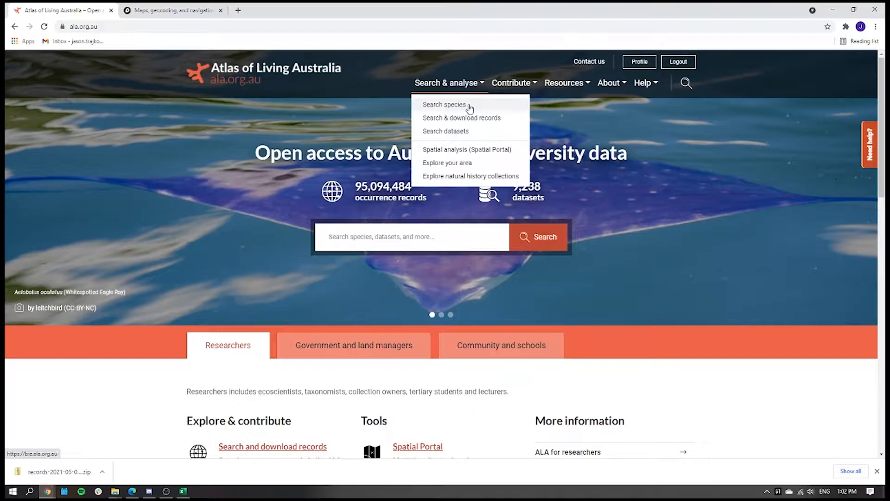
click(468, 106)
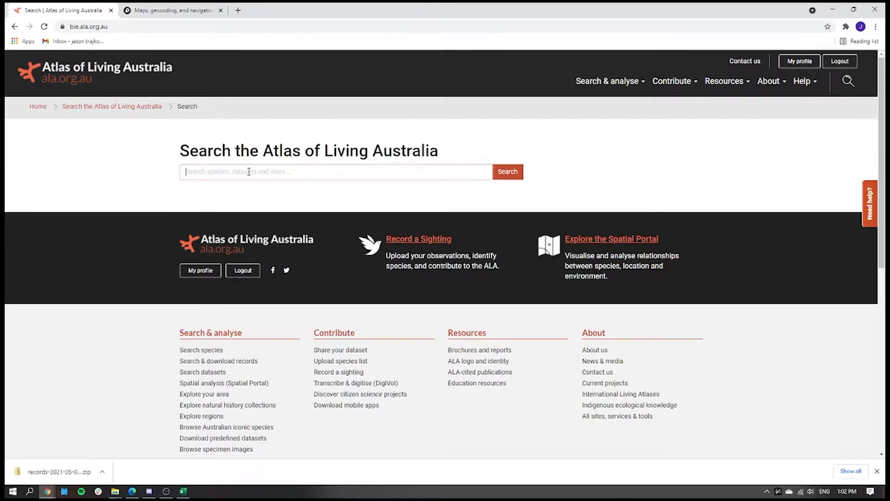
text(common)
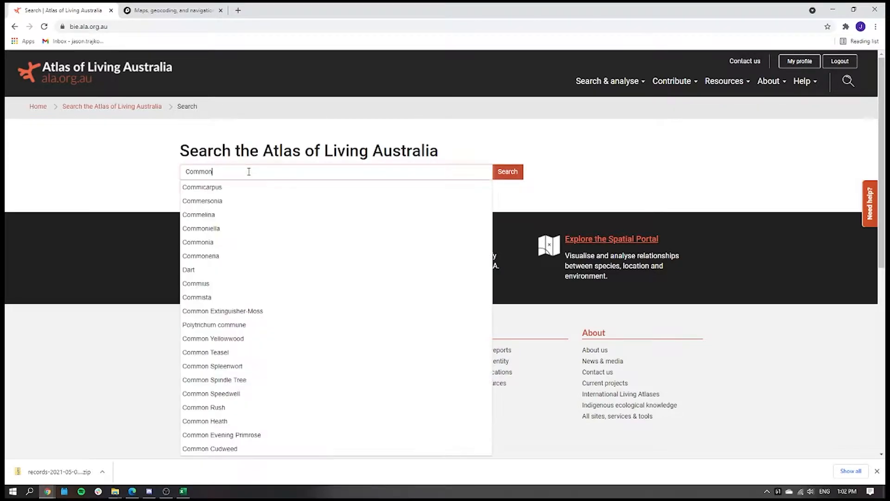
key(Return)
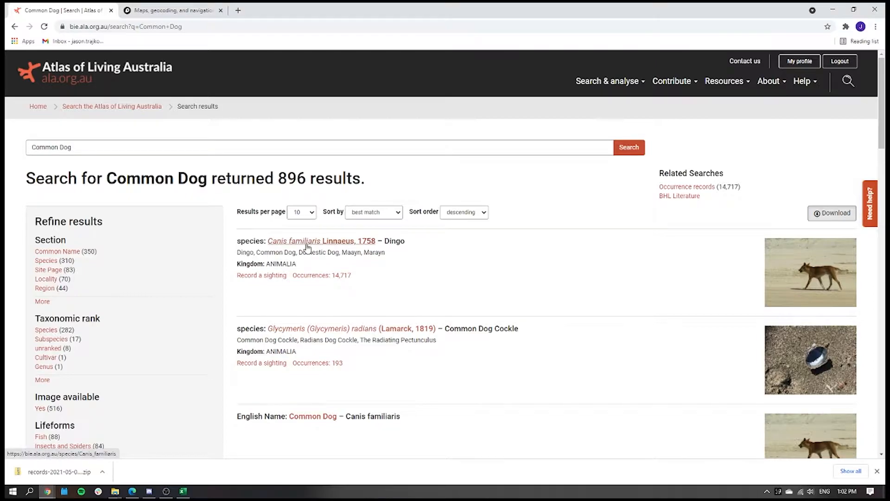
Open the Canis familiaris species page from the results and bring up its interactive occurrence map.
click(349, 243)
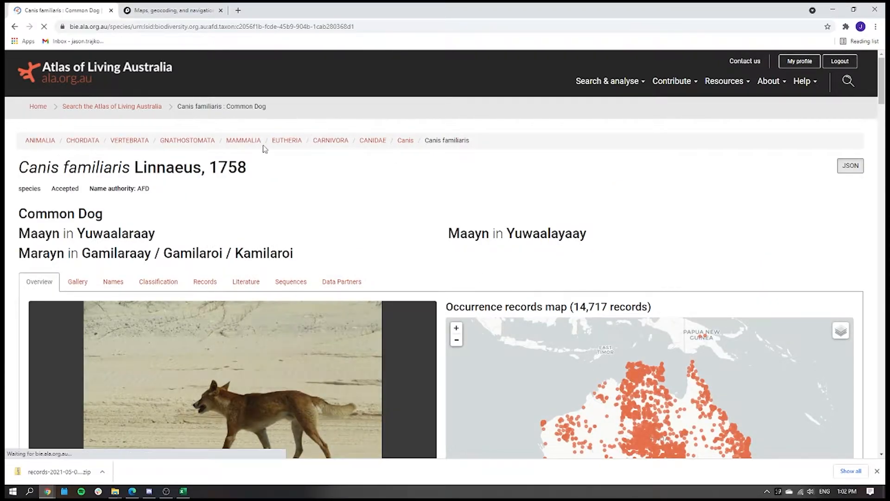
scroll(358, 206, down, 2)
scroll(341, 135, down, 3)
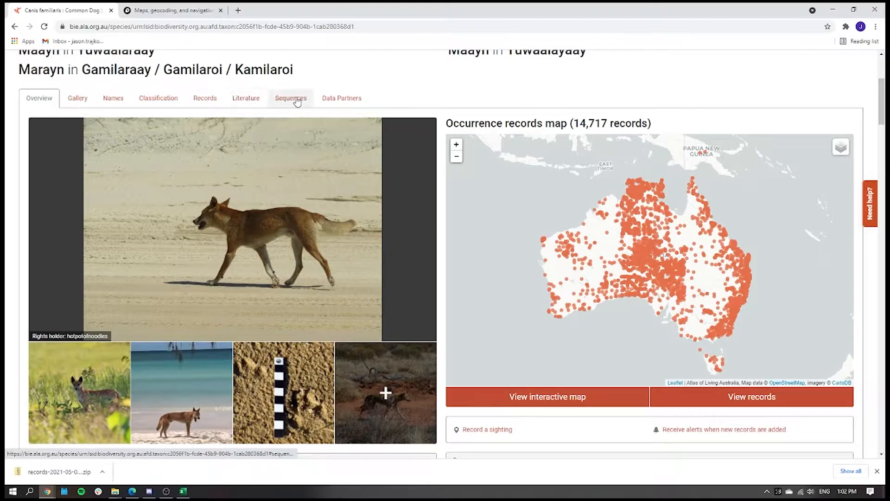
scroll(91, 280, down, 4)
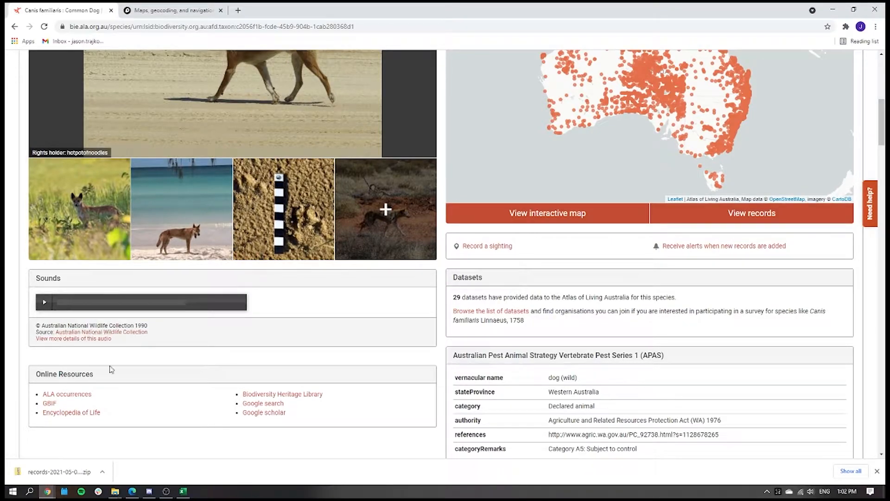
scroll(617, 293, up, 3)
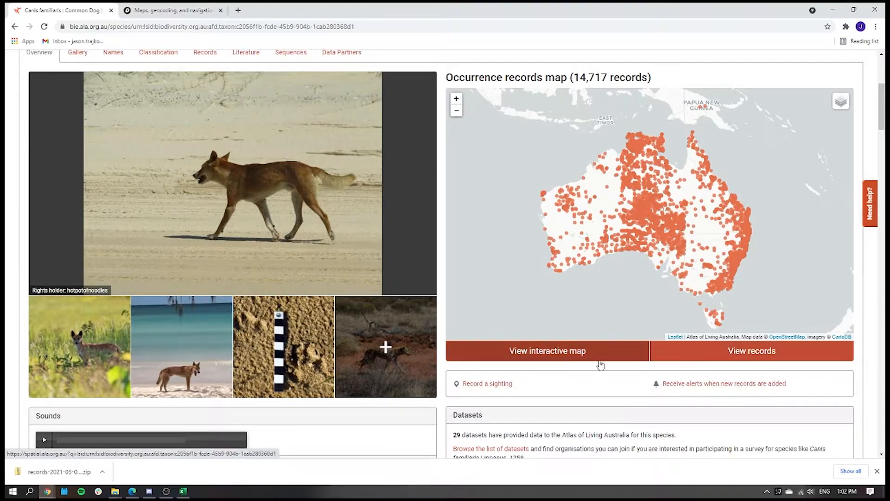
click(587, 353)
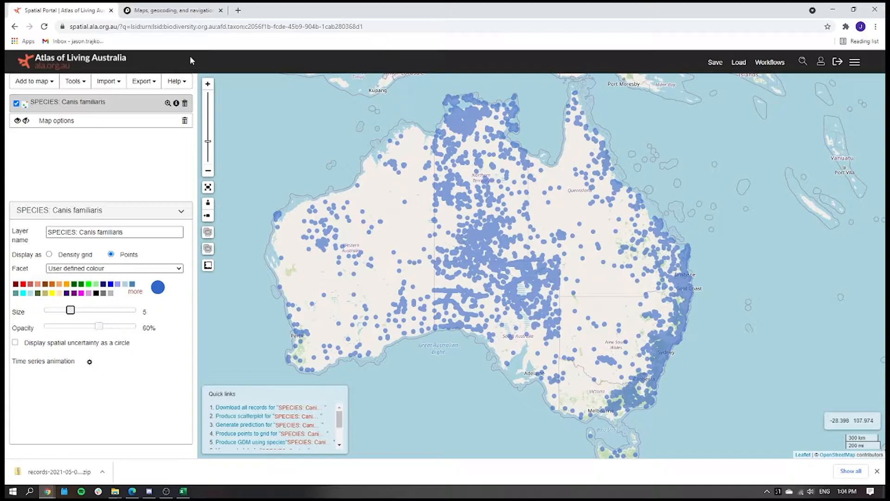
click(33, 81)
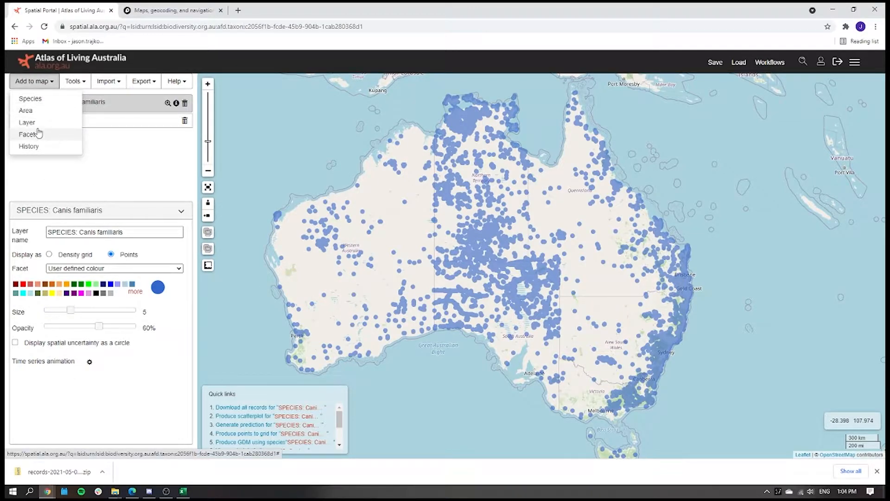
click(35, 100)
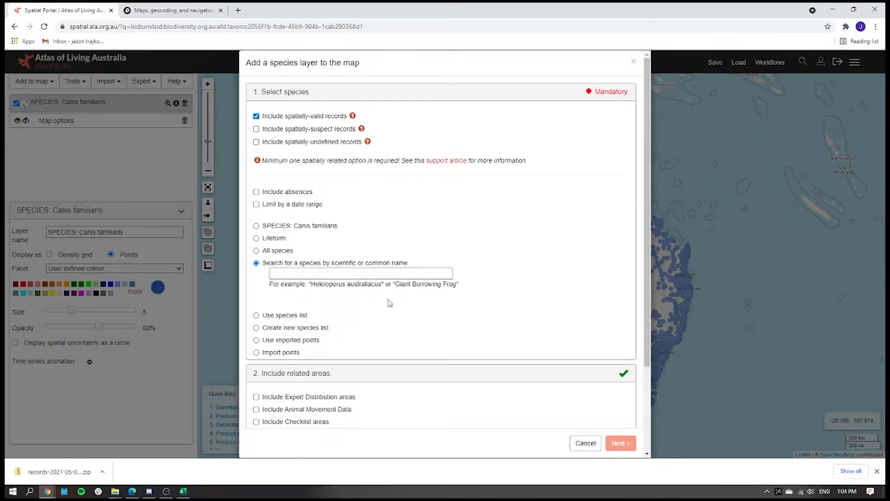
click(586, 443)
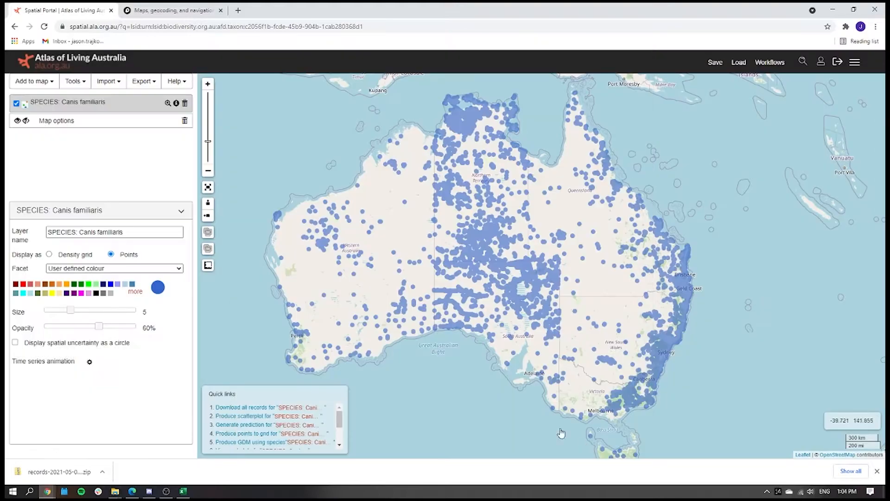
Preview the Canis familiaris layer as a density grid and return it to points.
click(49, 254)
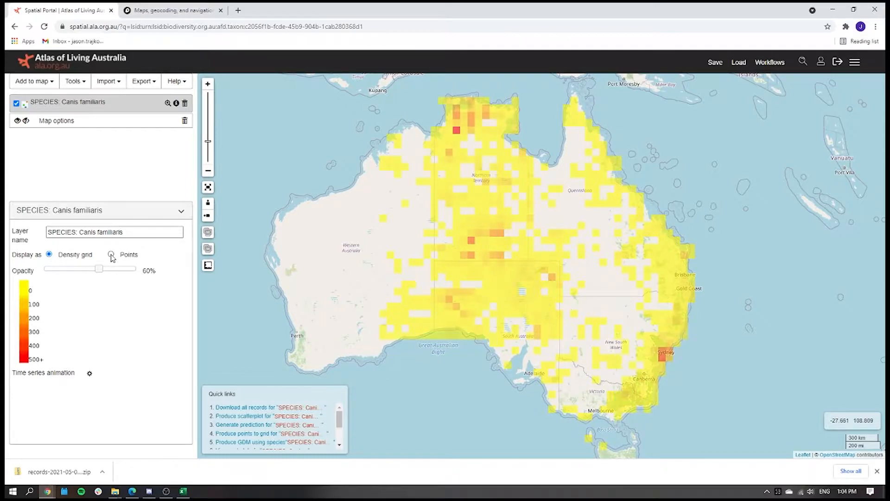
click(111, 255)
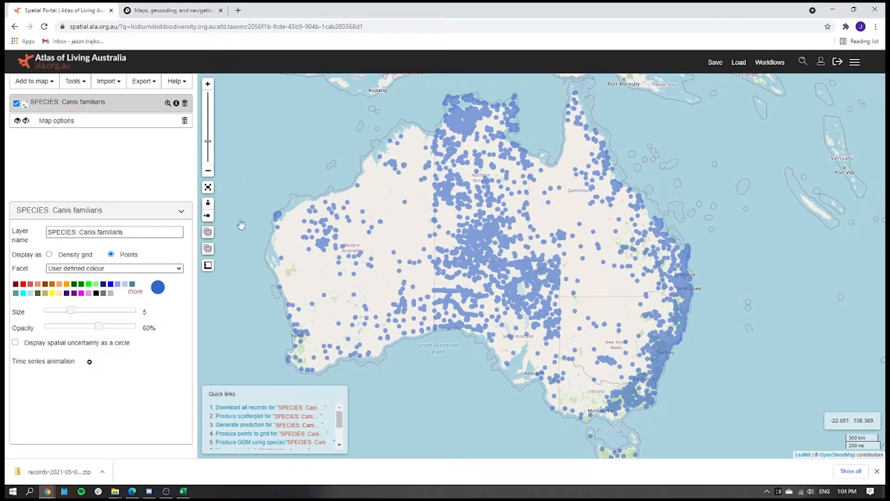
Export the Canis familiaris points with the area set to Australia and no extra layers.
click(149, 85)
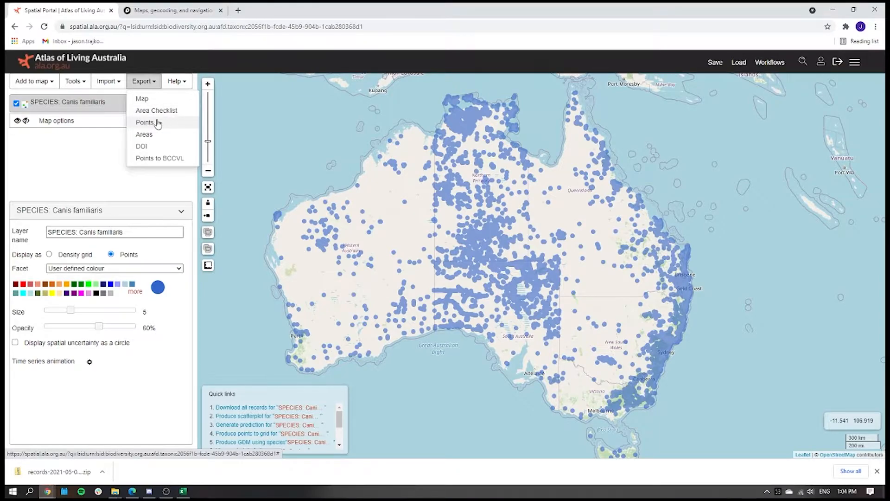
click(157, 123)
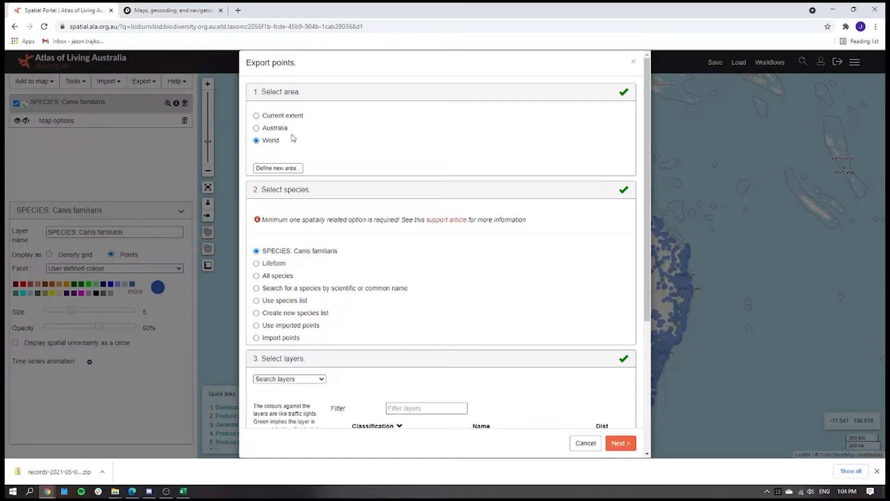
click(268, 131)
scroll(338, 287, down, 1)
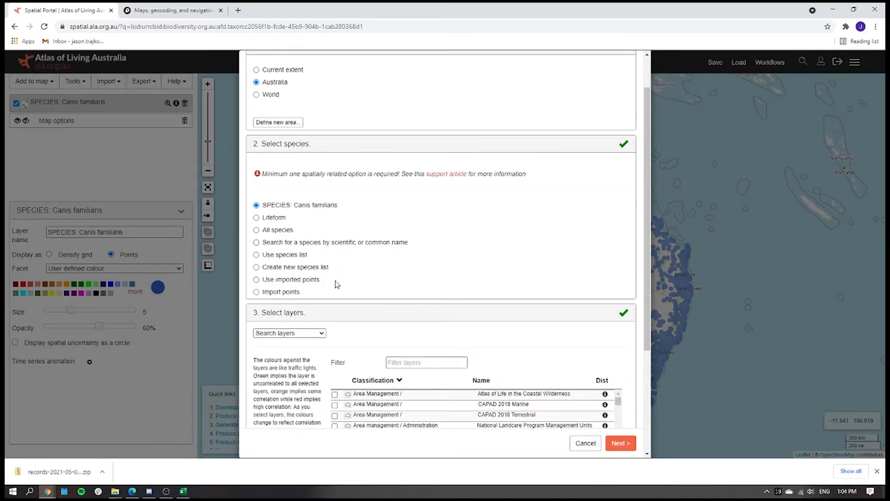
scroll(343, 291, down, 2)
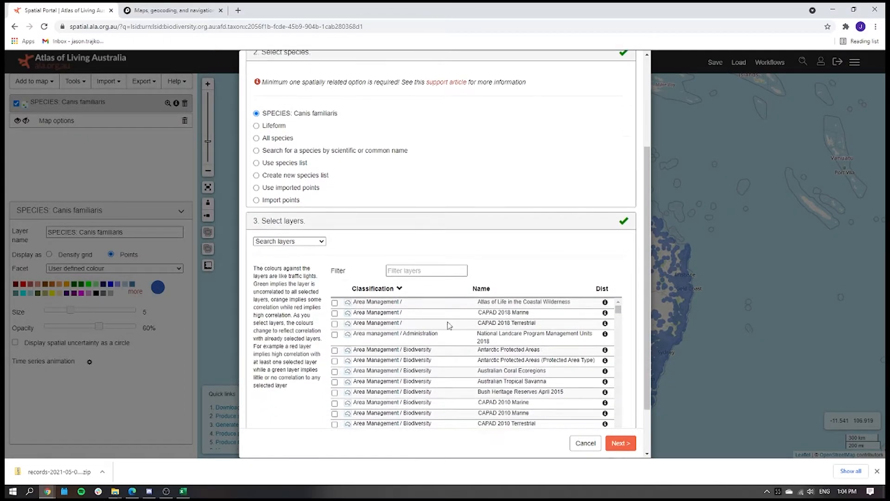
click(621, 443)
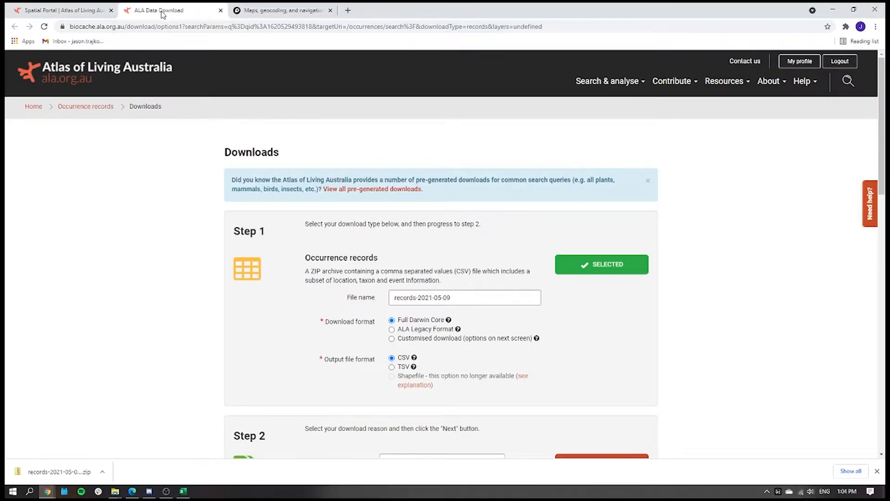
Request the occurrence records download in ALA Legacy Format as CSV with education as the reason, and close the download page.
scroll(396, 247, down, 1)
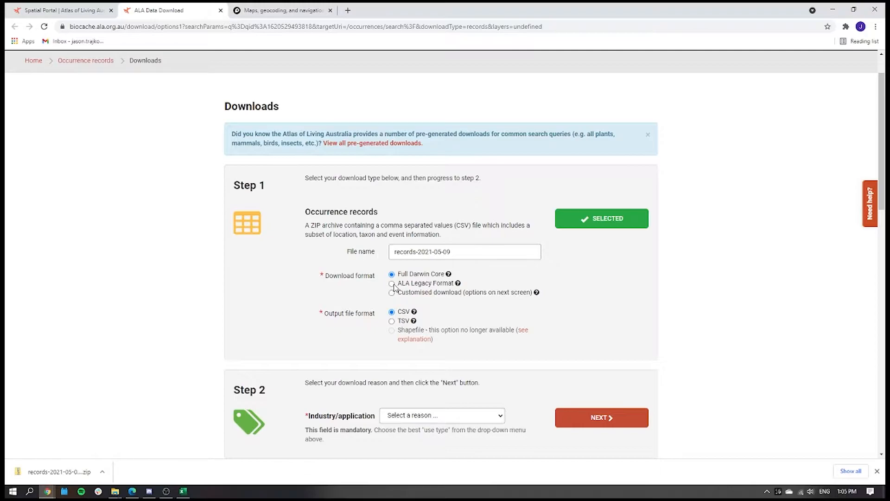
scroll(394, 288, down, 1)
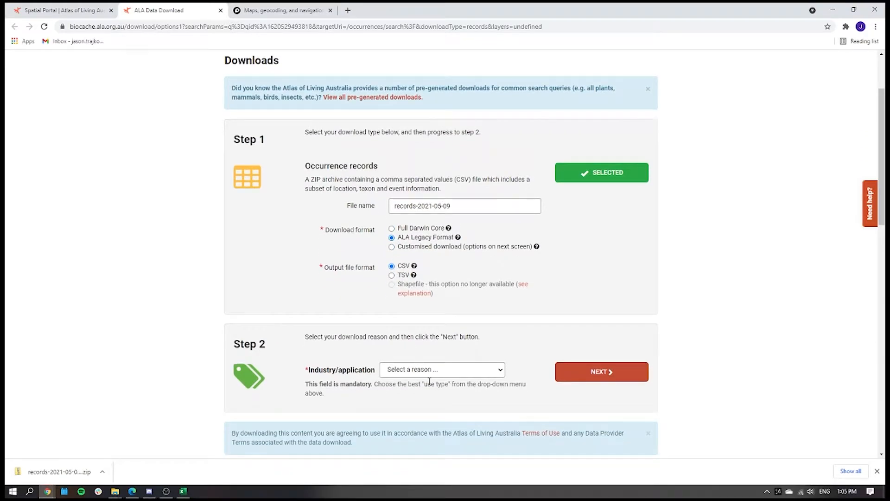
click(444, 370)
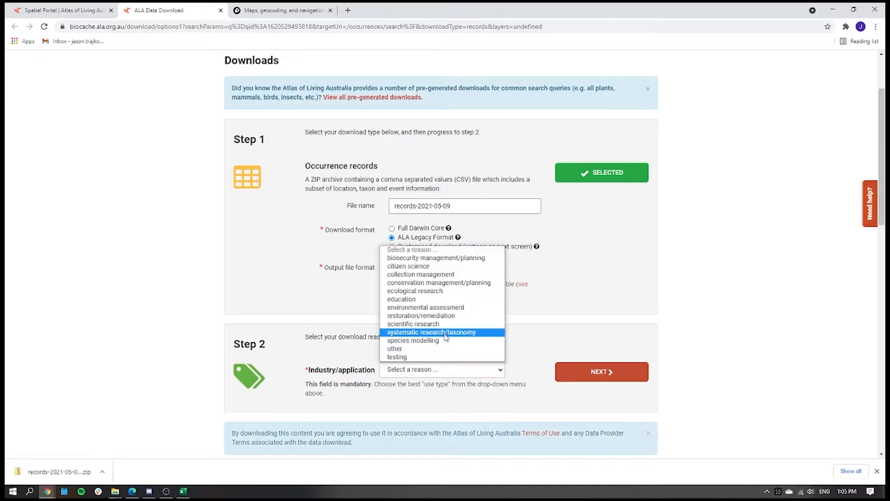
click(437, 300)
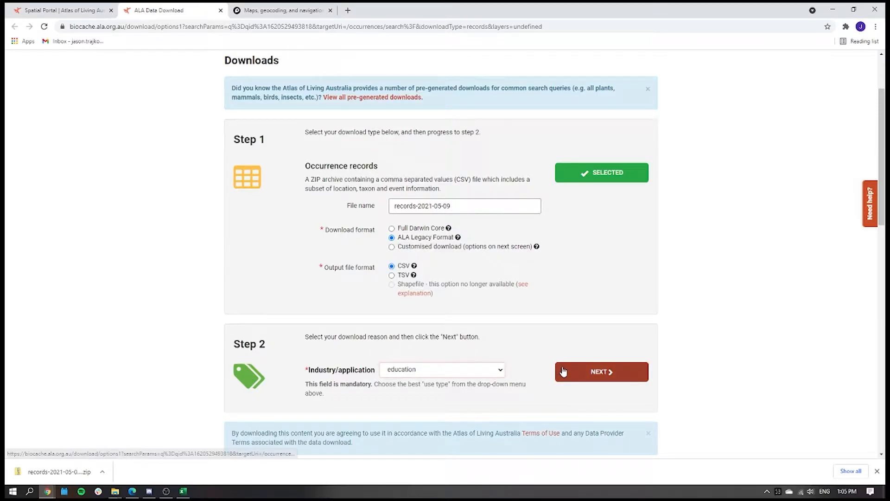
click(562, 371)
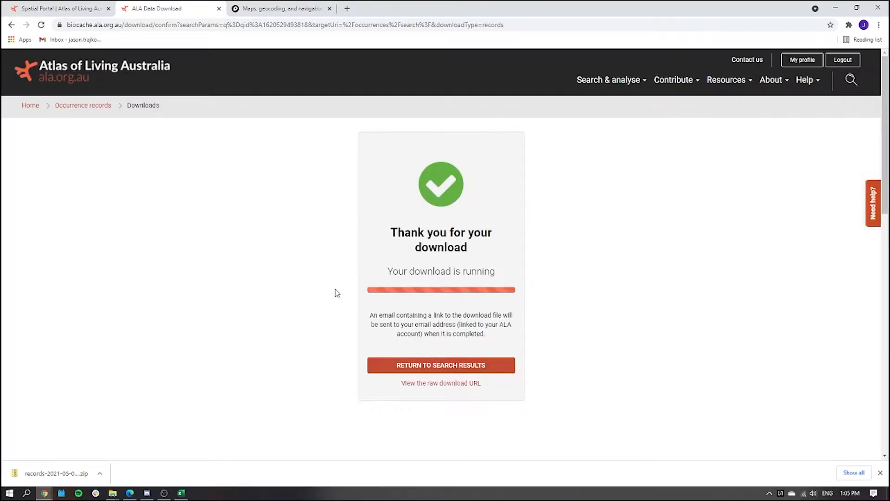
key(ctrl+w)
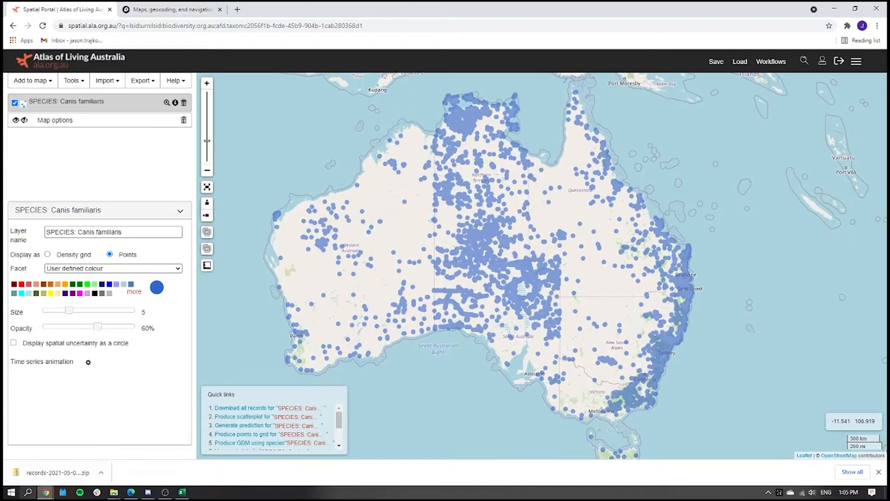
Open the downloaded records zip, extract all its files into the records-2021-05-09 (1) folder and close the archive window.
click(46, 471)
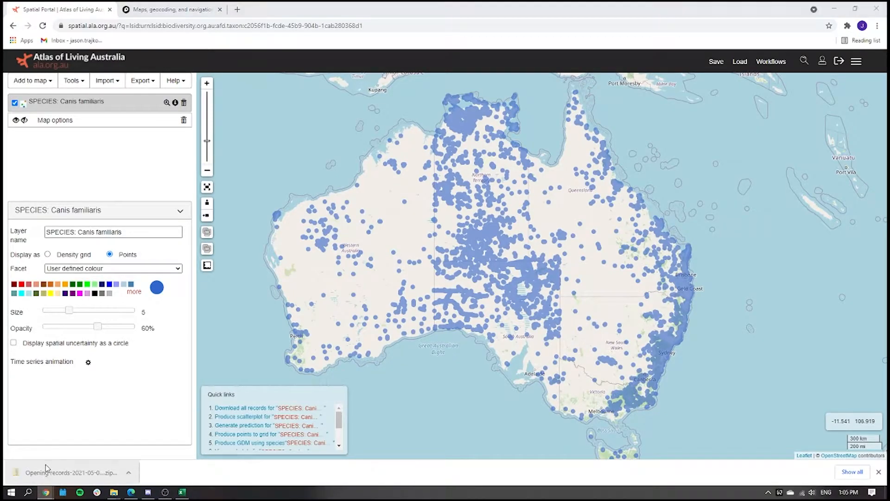
click(736, 44)
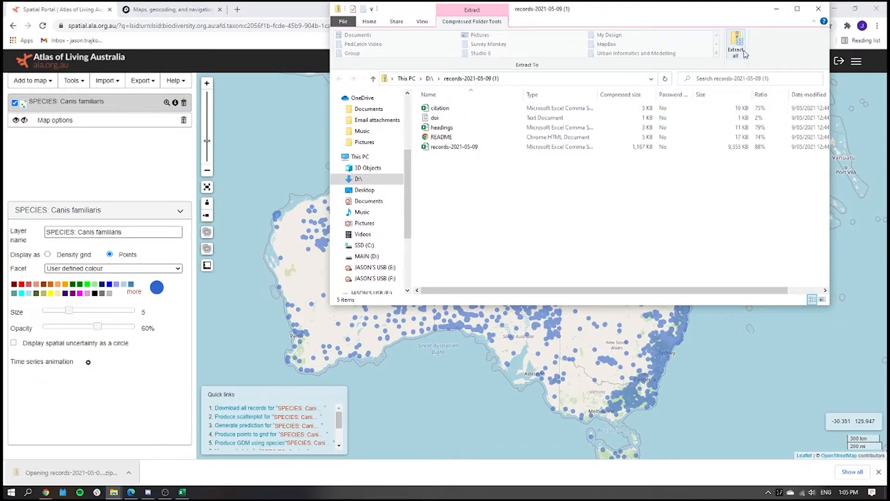
click(529, 336)
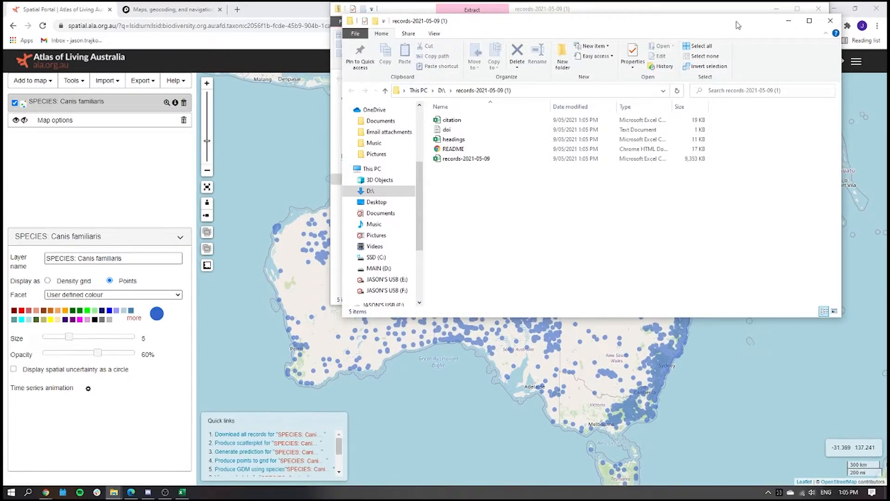
click(818, 9)
Select the extracted records-2021-05-09 CSV file to point it out, and minimise the folder window.
drag(675, 32, 553, 122)
click(464, 250)
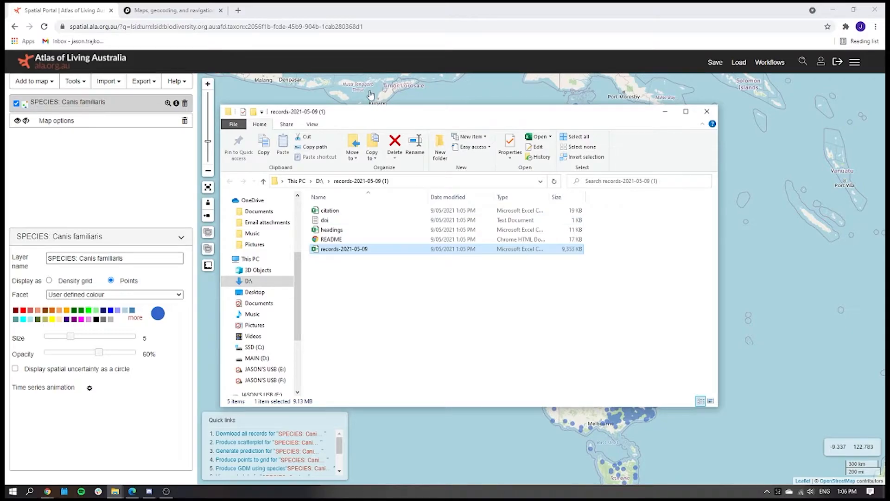
click(658, 116)
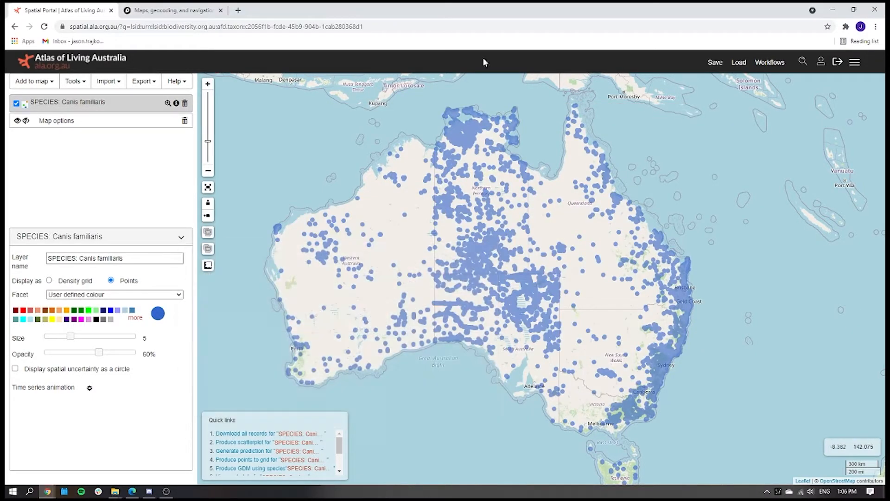
Switch to Mapbox, open Studio from the account page, create a new style from the Basic template and return to the styles list.
click(199, 6)
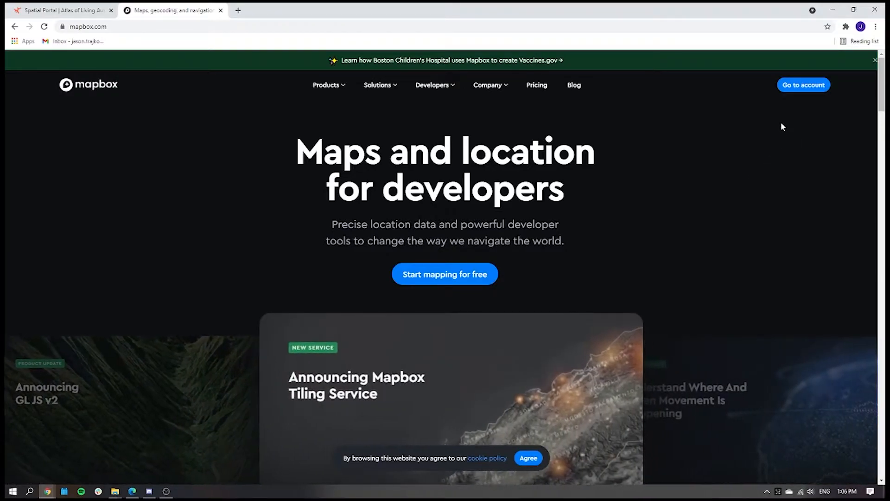
click(793, 92)
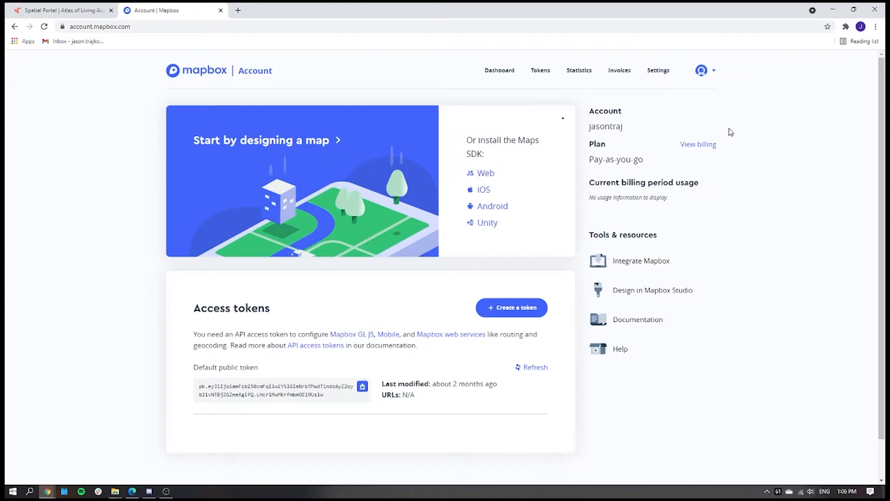
click(714, 74)
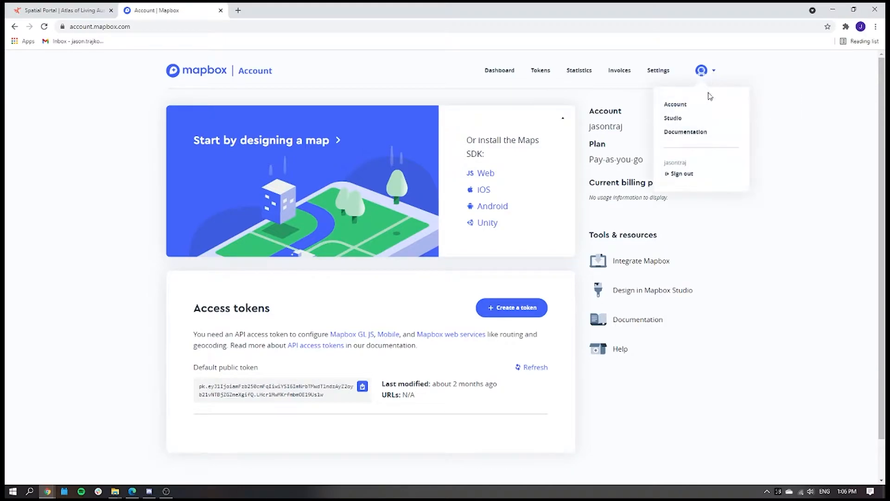
click(686, 120)
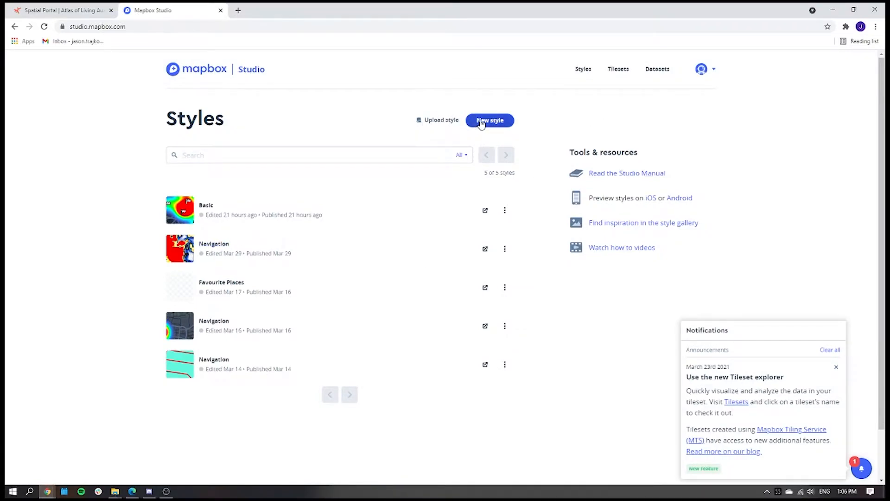
click(482, 121)
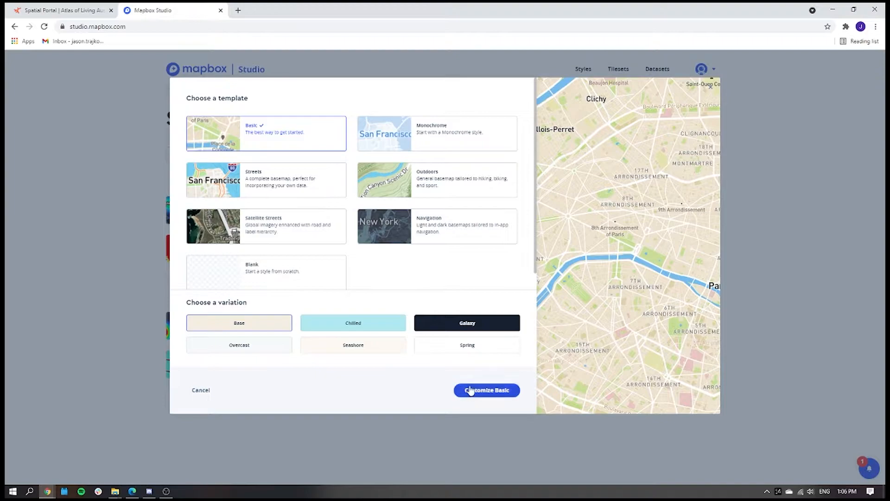
click(473, 391)
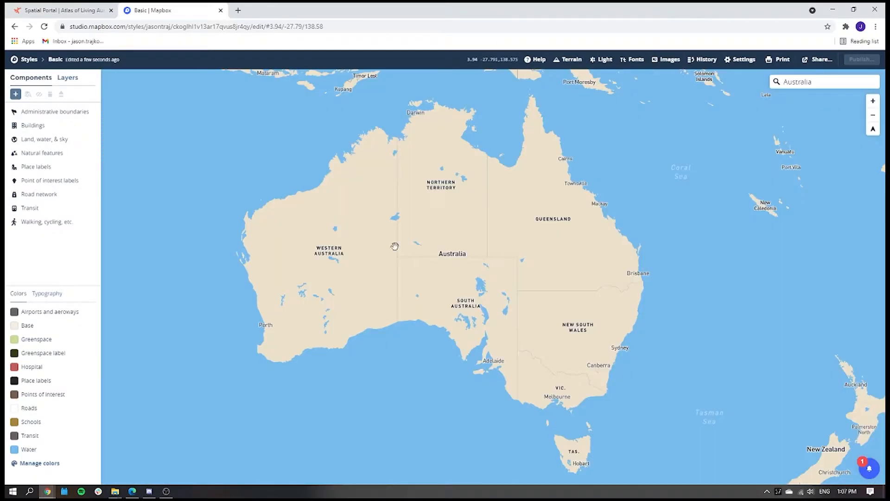
click(29, 59)
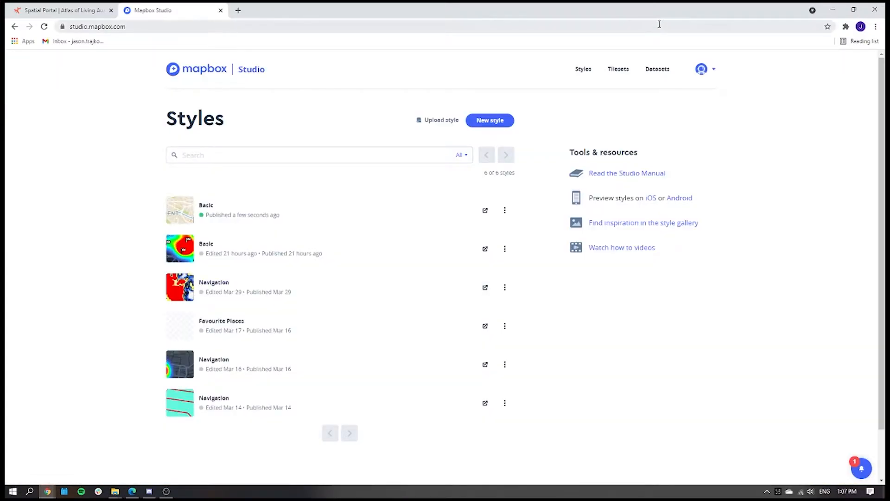
Try to upload the extracted records-2021-05-09 CSV file as a new dataset, and close the dataset dialog.
click(653, 70)
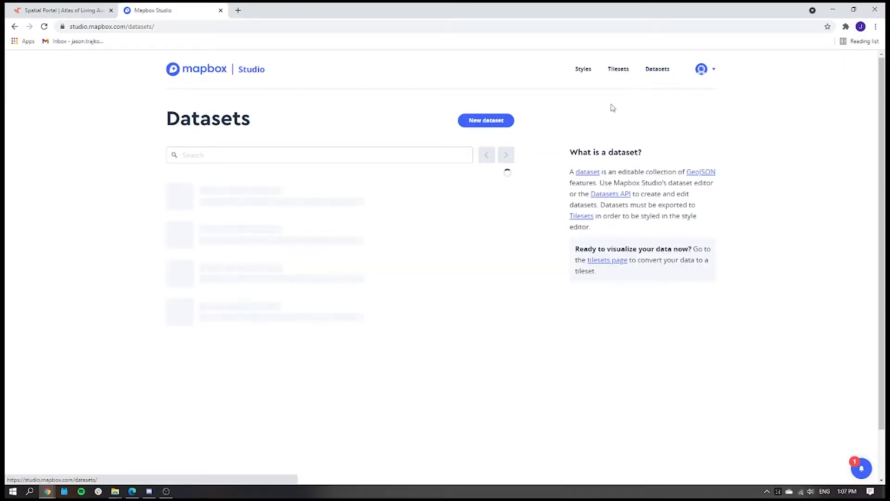
click(497, 129)
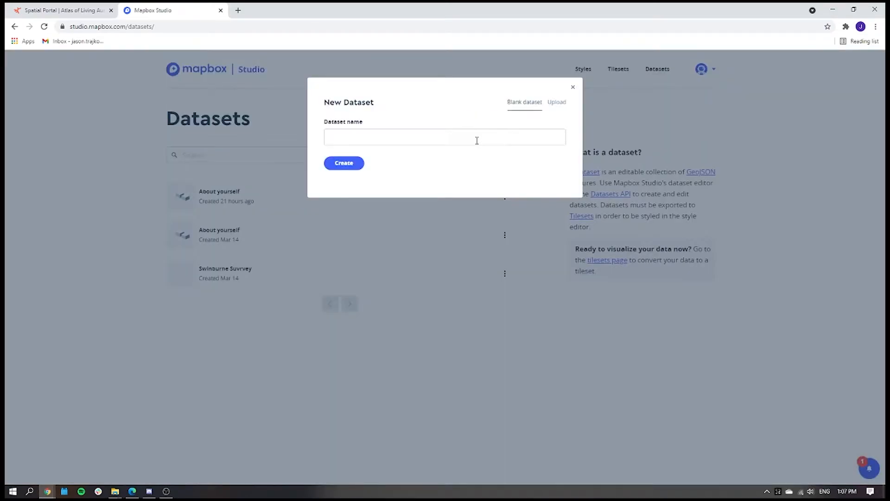
click(556, 103)
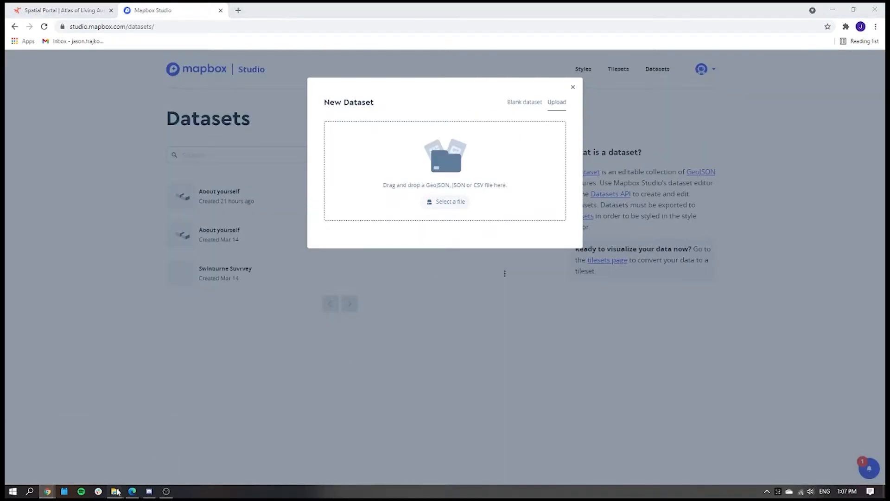
mouse_move(115, 491)
click(229, 456)
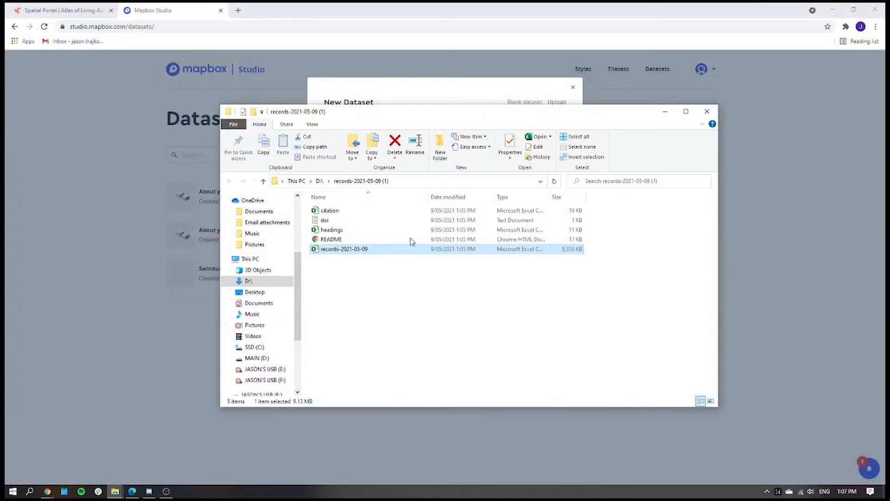
drag(543, 120, 543, 217)
drag(436, 353, 448, 185)
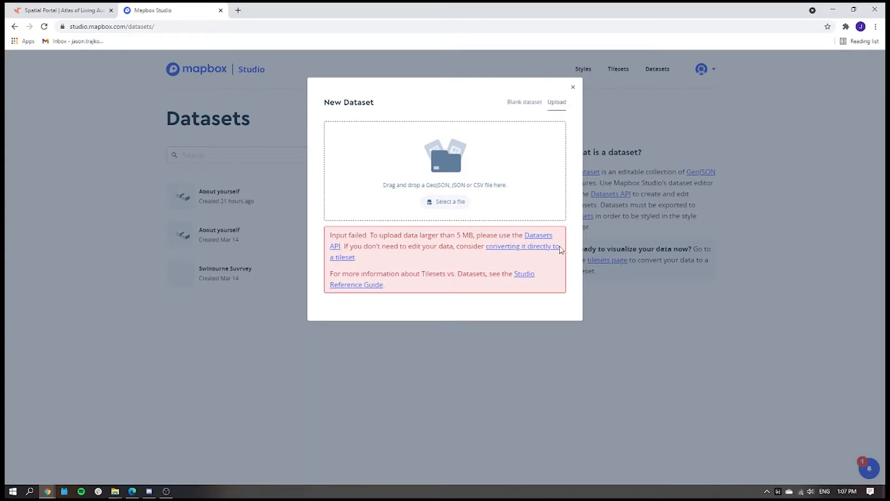
click(573, 90)
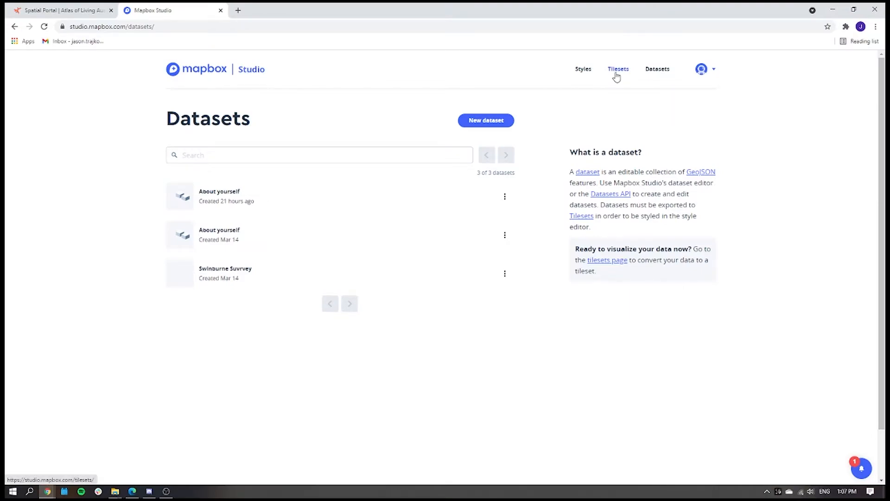
Create a new tileset by uploading the records-2021-05-09.csv file.
click(616, 75)
click(489, 120)
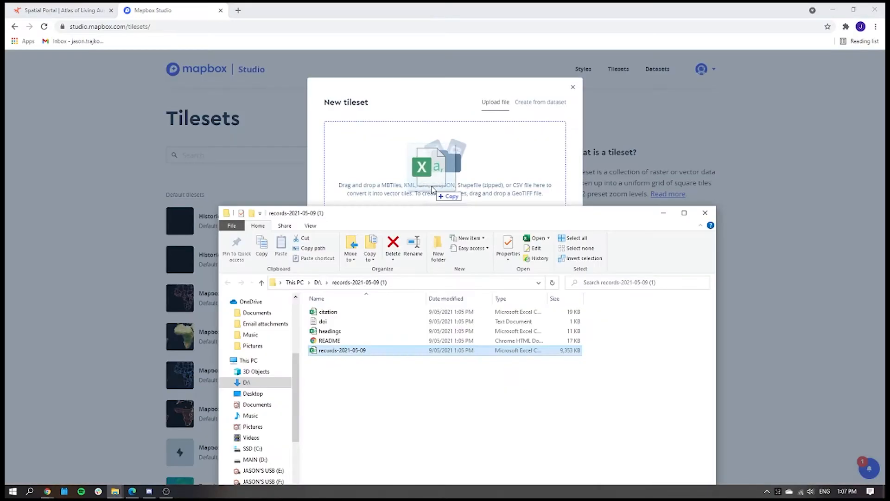
drag(435, 192, 432, 189)
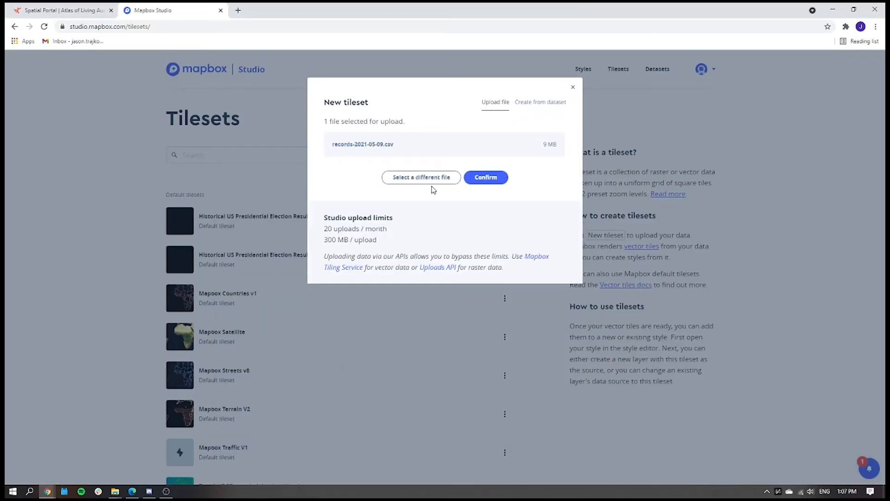
click(468, 177)
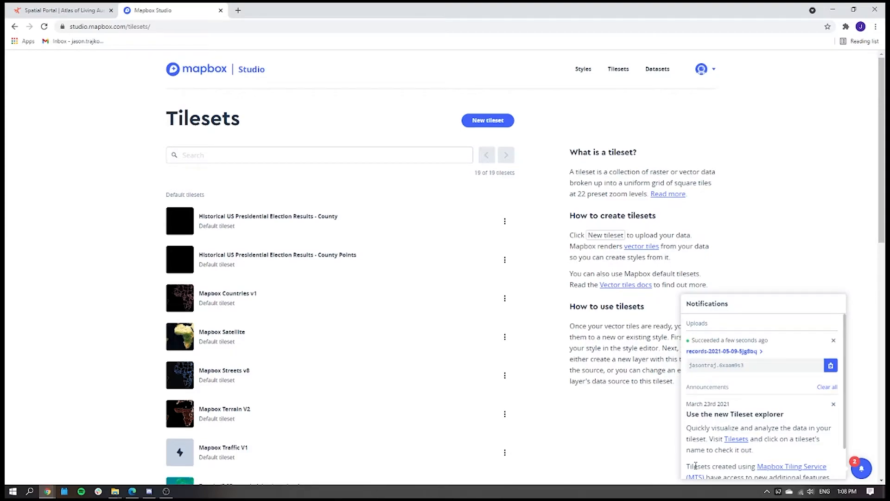
Open the newly created Basic style from the styles list and show Australia on the map by searching for it.
click(579, 74)
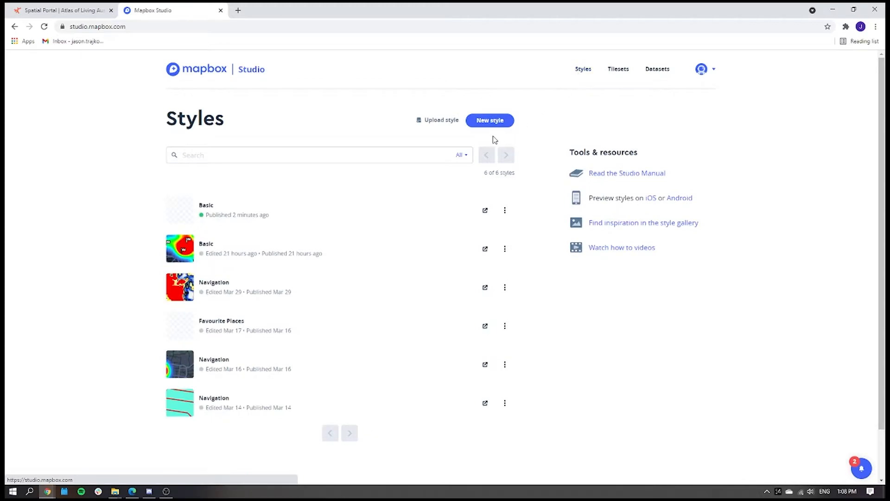
click(240, 214)
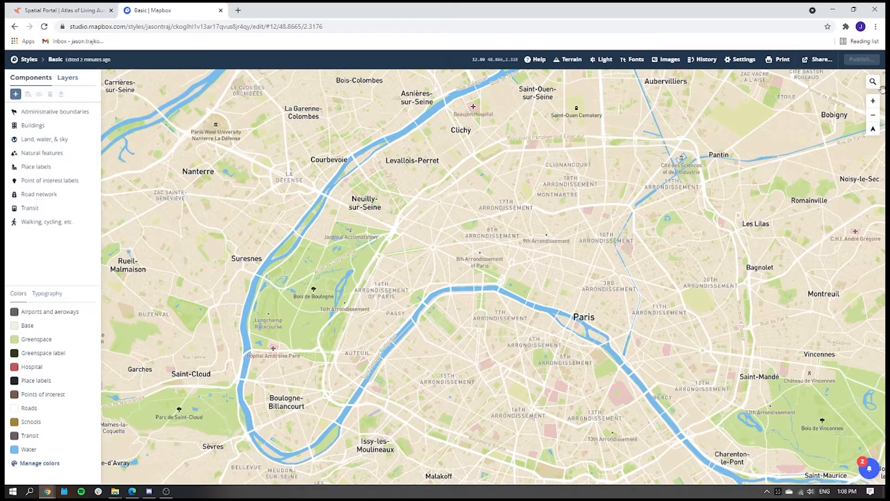
click(874, 84)
text(Au)
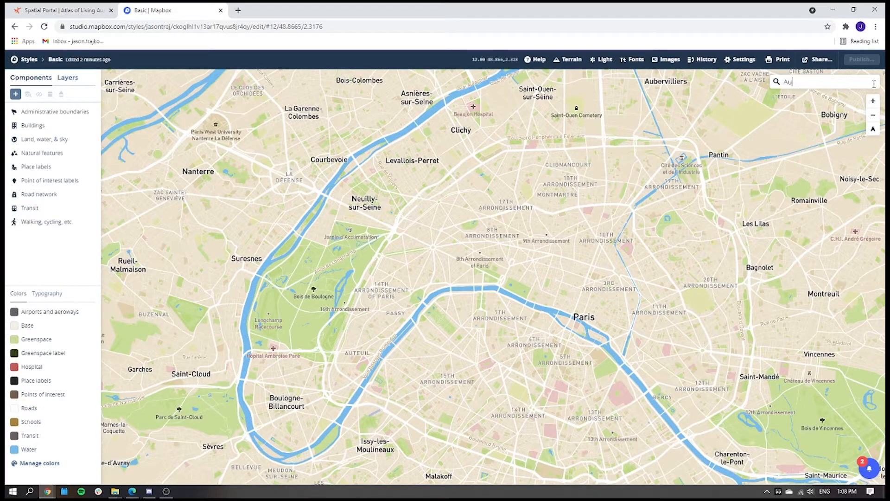
text(sty)
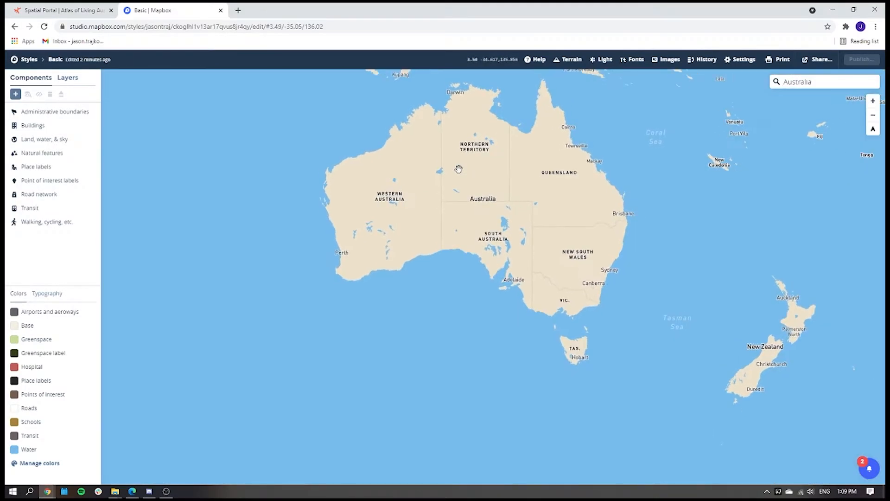
drag(486, 173, 473, 200)
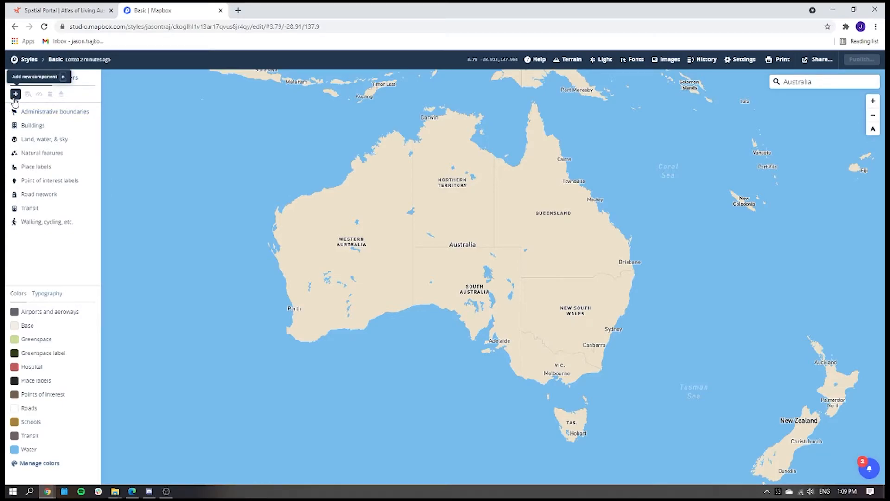
Add a data visualization component to the style with the records-2021-03-29-7okyyo point layer as its source.
click(15, 95)
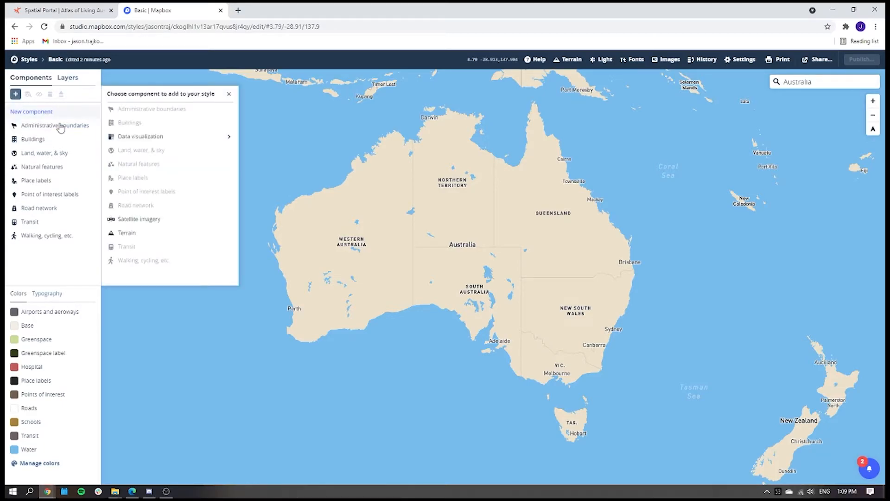
click(136, 141)
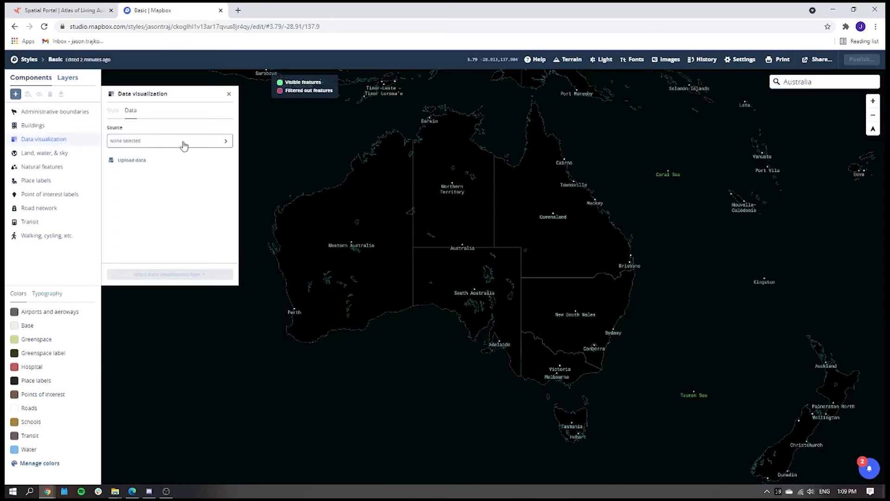
click(183, 143)
scroll(325, 238, down, 1)
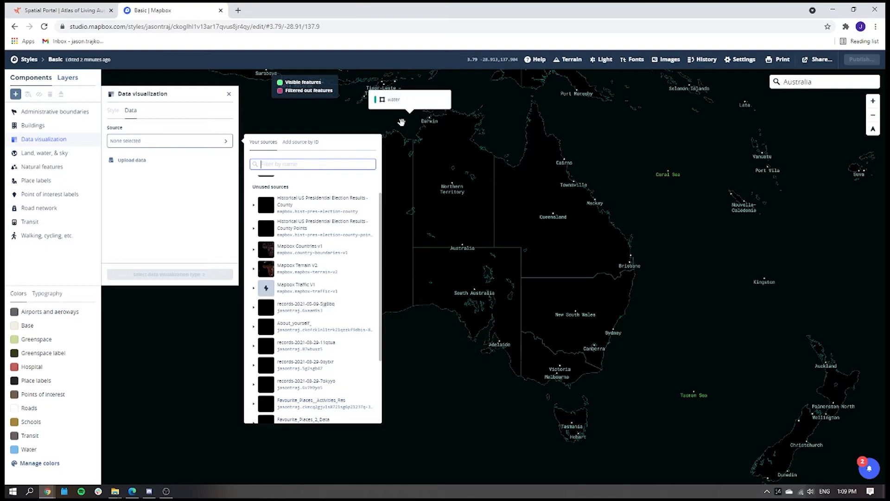
click(304, 385)
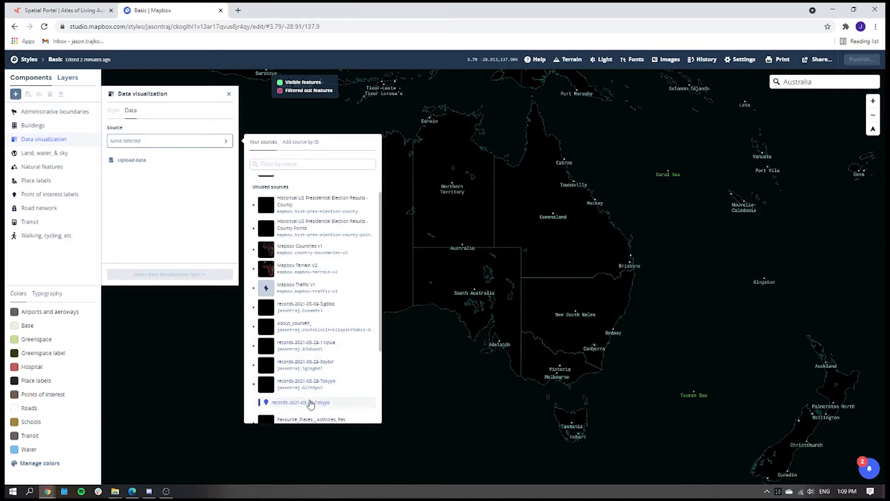
click(310, 403)
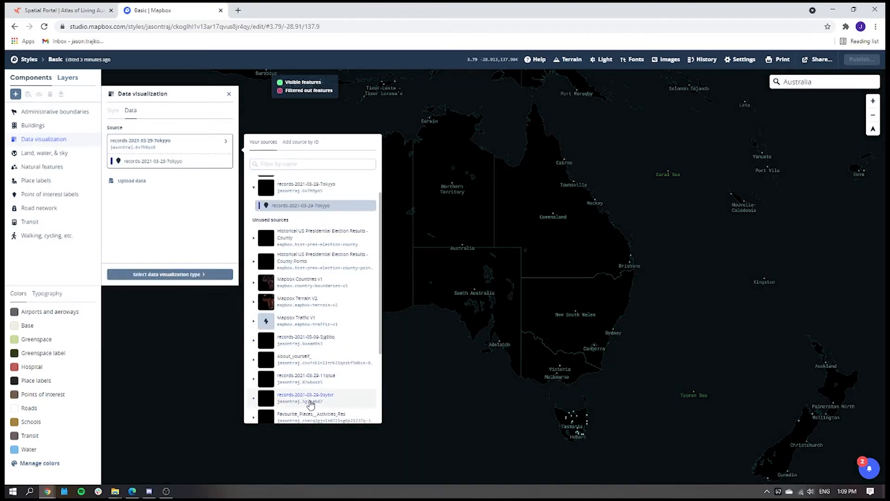
Set the visualization type to data-driven circles and size the circles by the Longitude - original field.
click(198, 275)
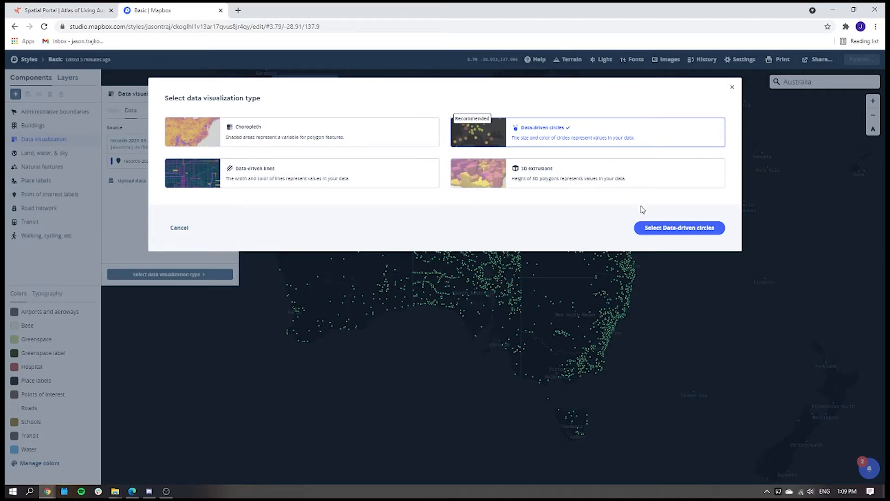
click(652, 231)
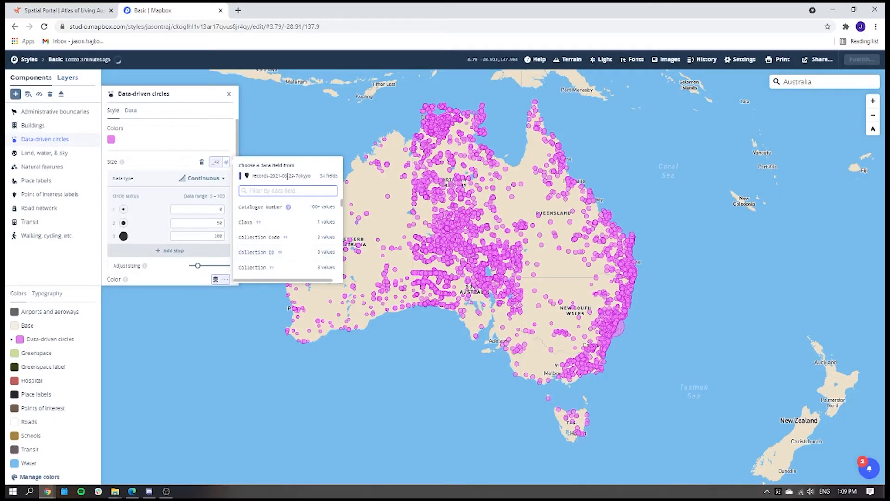
scroll(277, 237, down, 5)
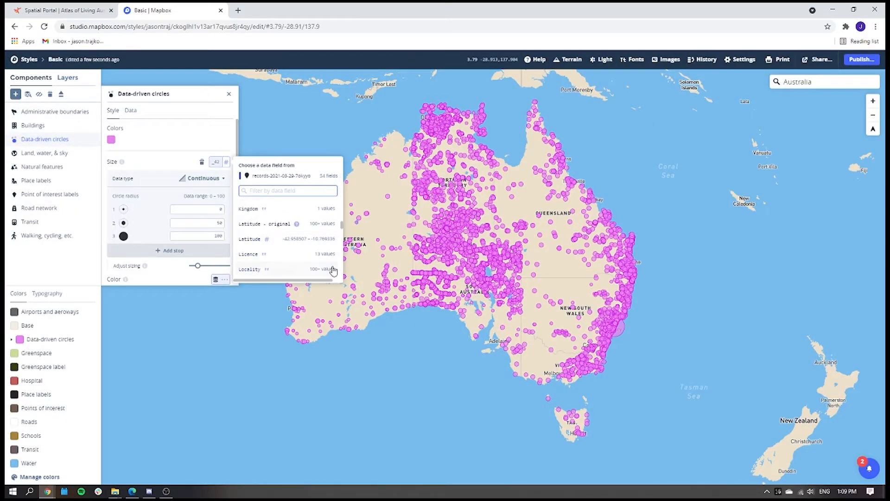
scroll(315, 253, down, 2)
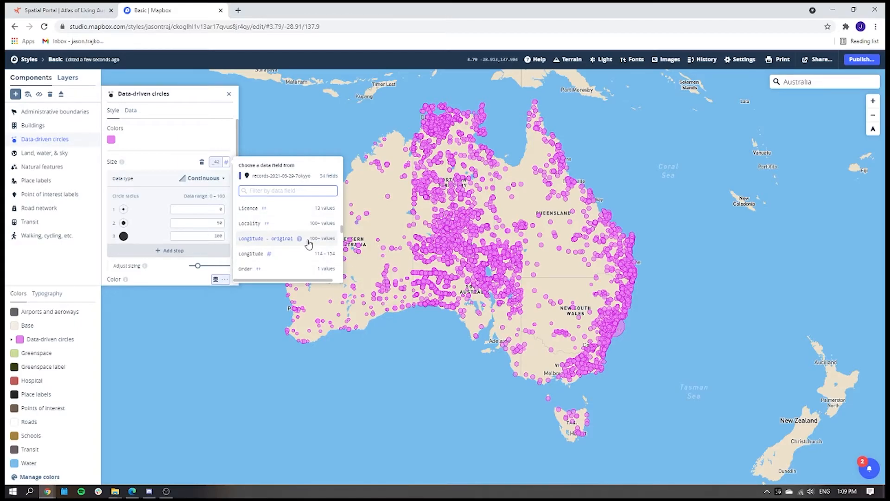
click(285, 239)
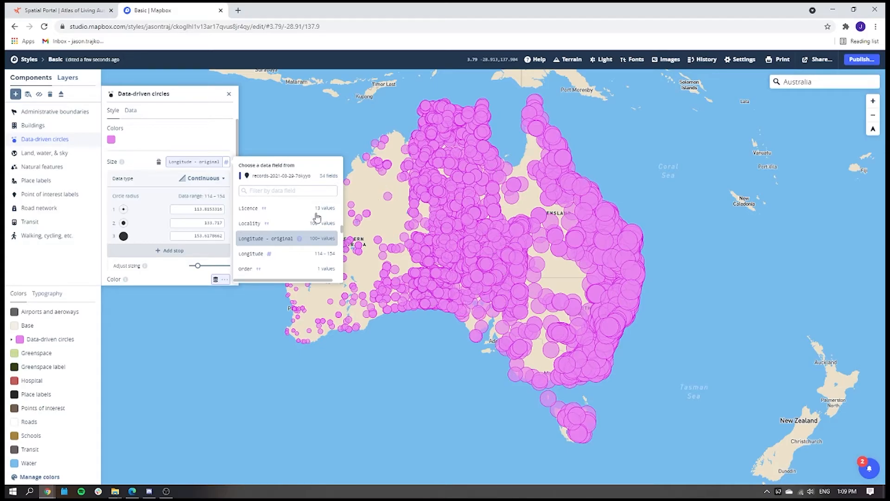
Eject the data-driven circles component into a layer and change that layer's type to Heatmap.
click(61, 97)
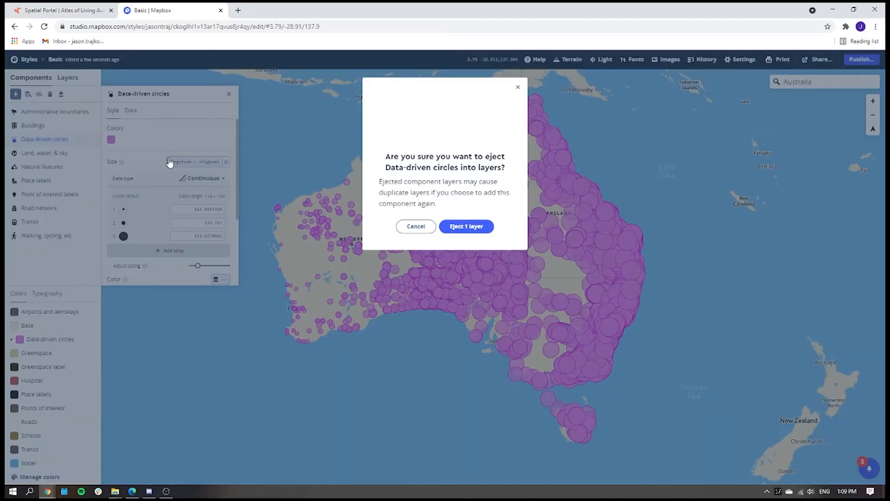
click(472, 230)
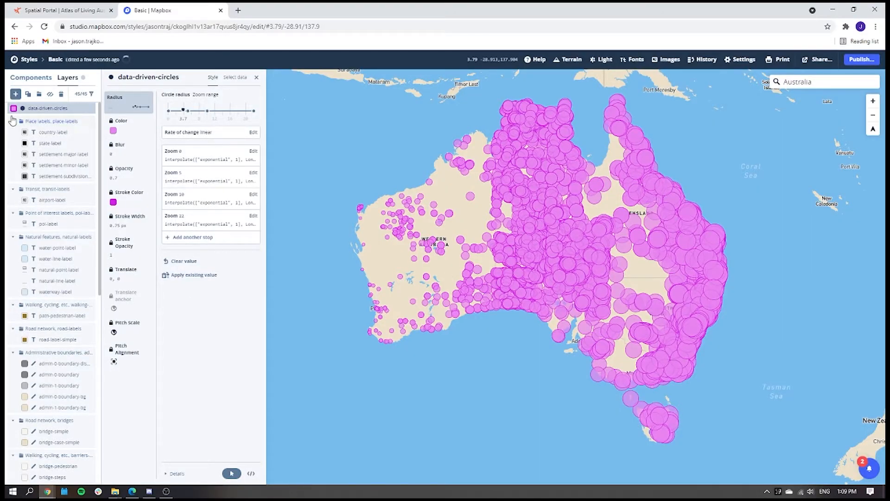
click(234, 84)
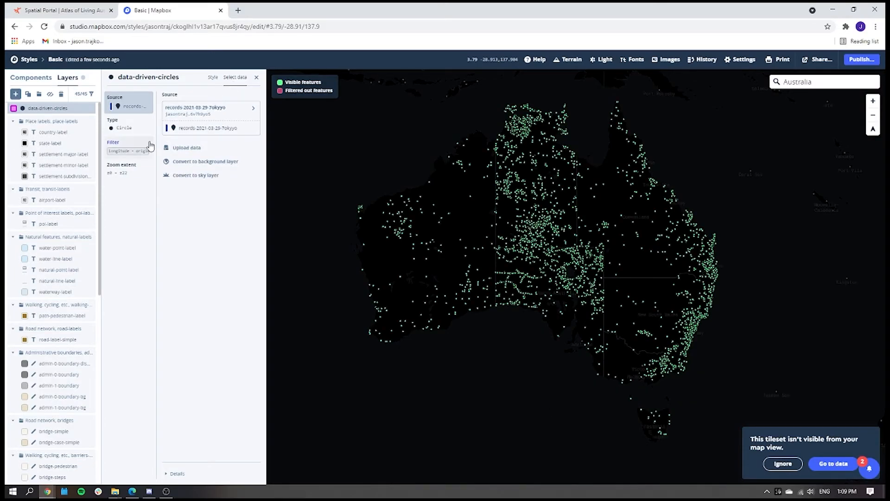
click(117, 132)
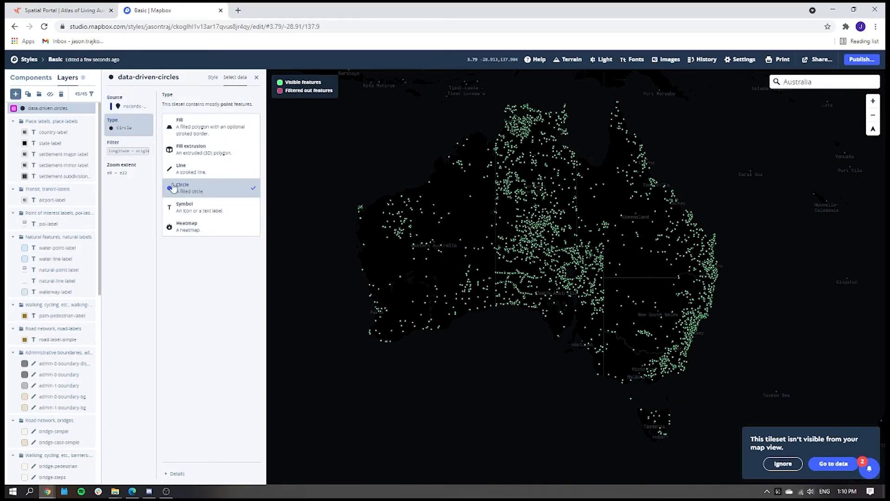
click(204, 229)
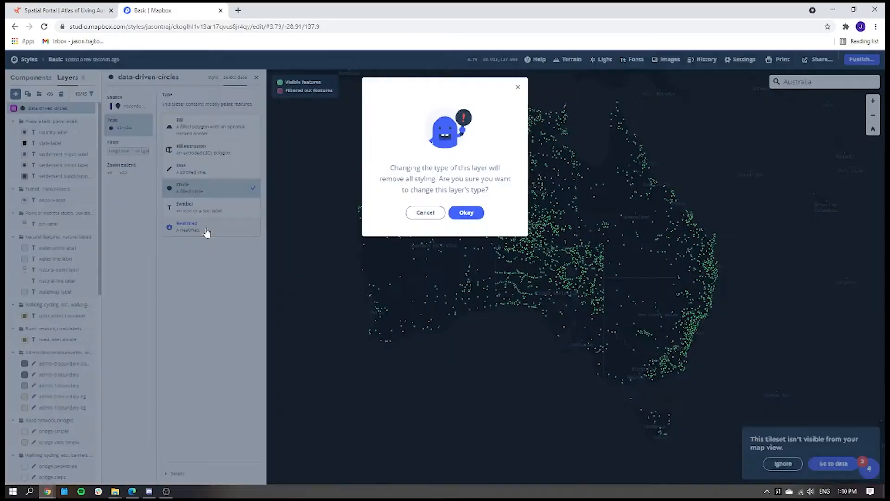
click(460, 215)
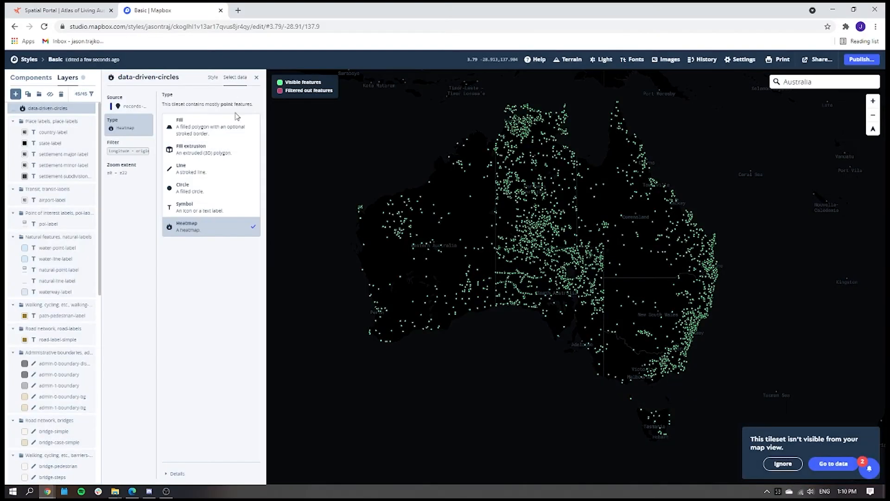
Set the heatmap radius of the data-driven-circles layer to 5 px in its style settings.
click(212, 79)
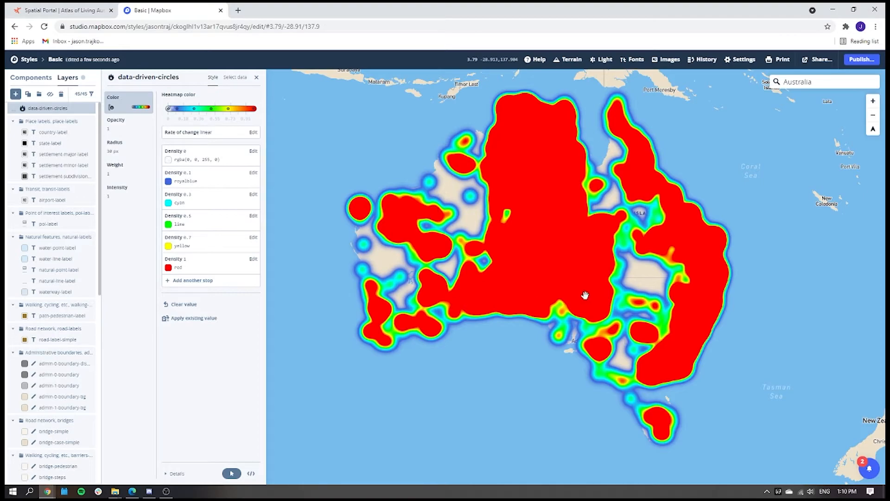
click(135, 148)
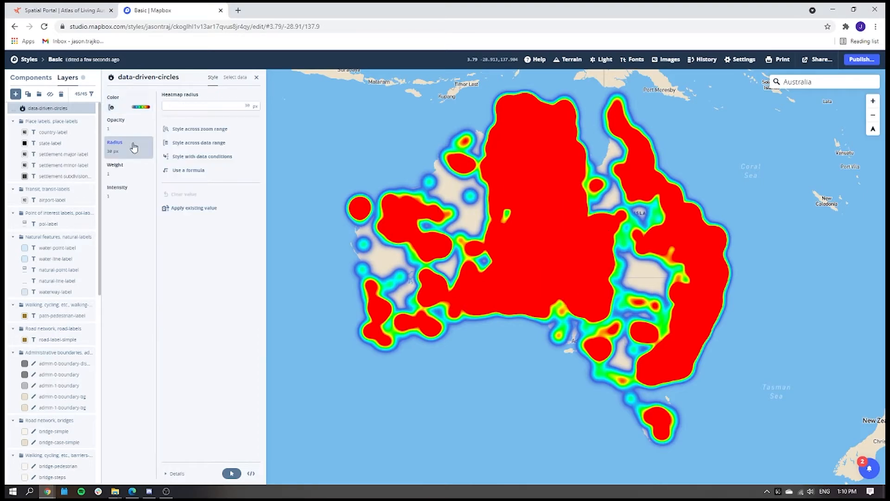
click(207, 106)
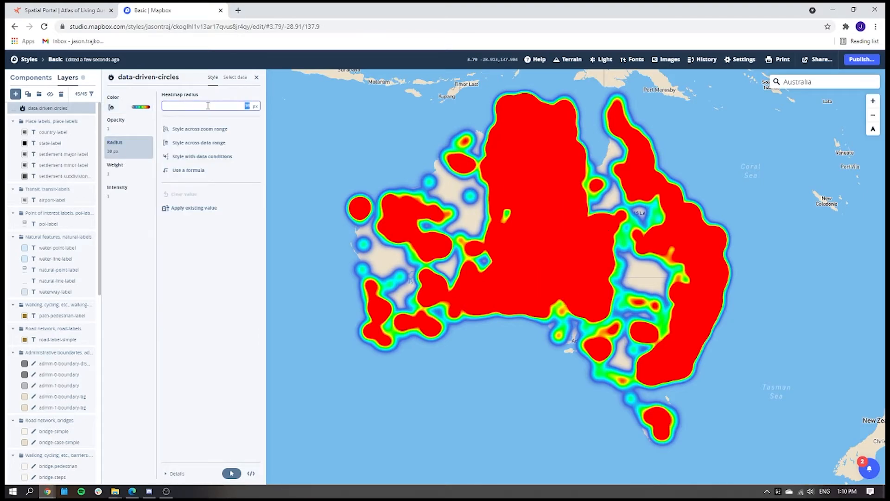
text(5)
scroll(608, 264, up, 1)
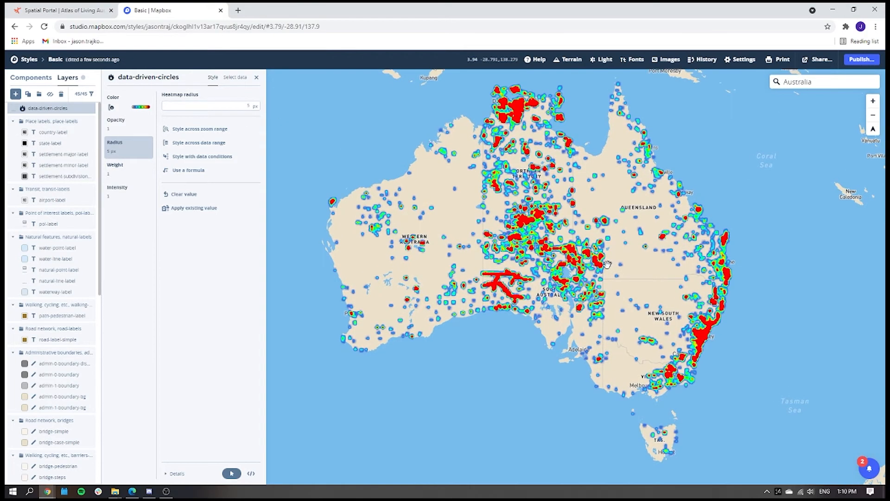
scroll(608, 264, up, 1)
mouse_move(568, 234)
mouse_down()
mouse_move(587, 267)
mouse_move(573, 243)
mouse_up()
drag(500, 265, 517, 265)
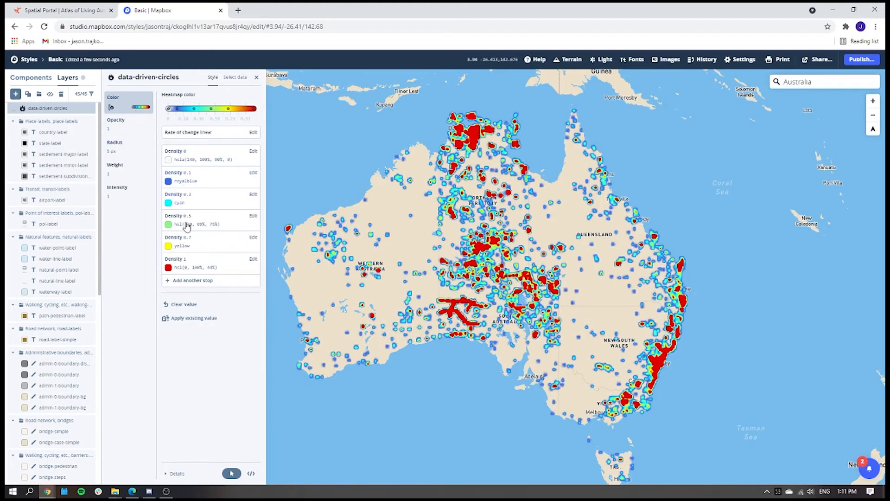
Darken the heatmap color of the density 1 stop to hsl(0, 100%, 42%).
click(180, 262)
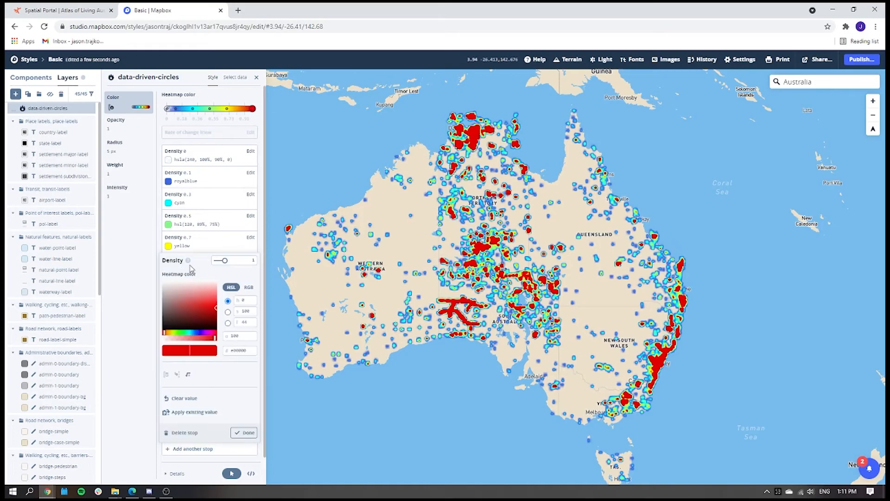
drag(211, 304, 219, 309)
scroll(441, 292, up, 2)
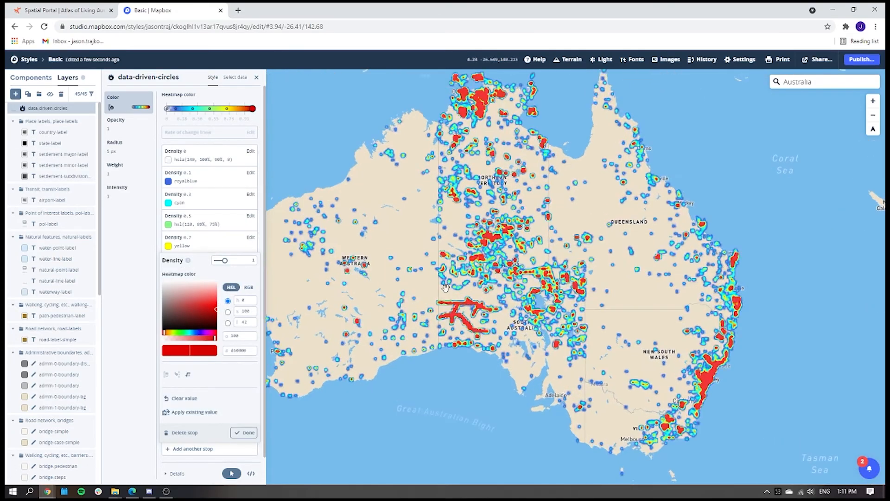
drag(417, 240, 433, 269)
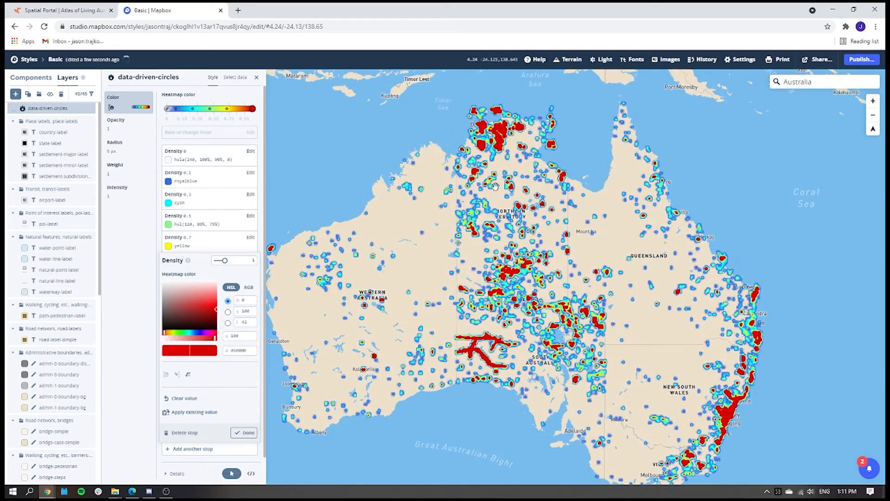
Lighten the heatmap color of the density 0 stop to hsla(240, 100%, 96%, 0) and close the stop editor.
click(208, 162)
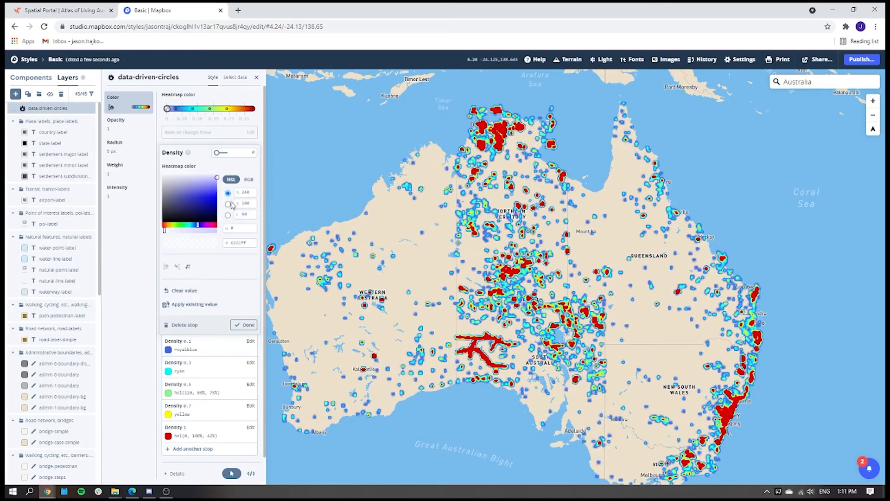
drag(216, 179, 217, 174)
drag(563, 270, 564, 244)
scroll(564, 245, down, 1)
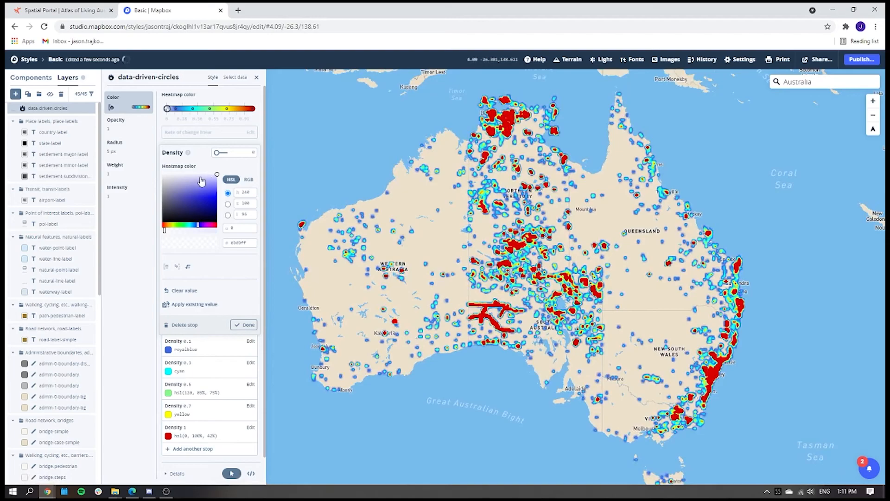
click(139, 218)
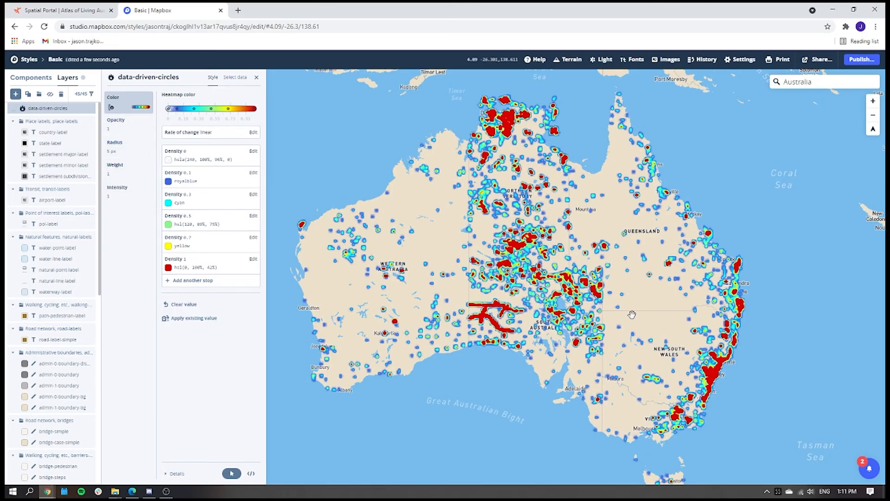
scroll(626, 306, up, 1)
scroll(622, 298, down, 3)
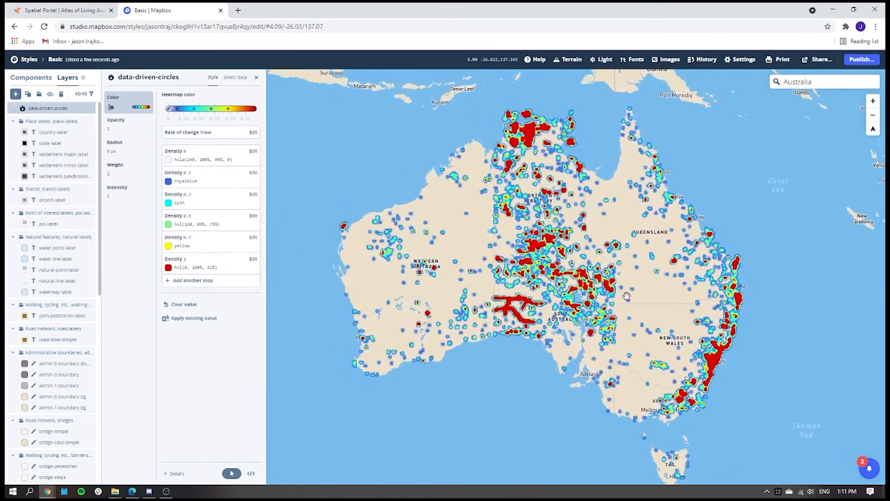